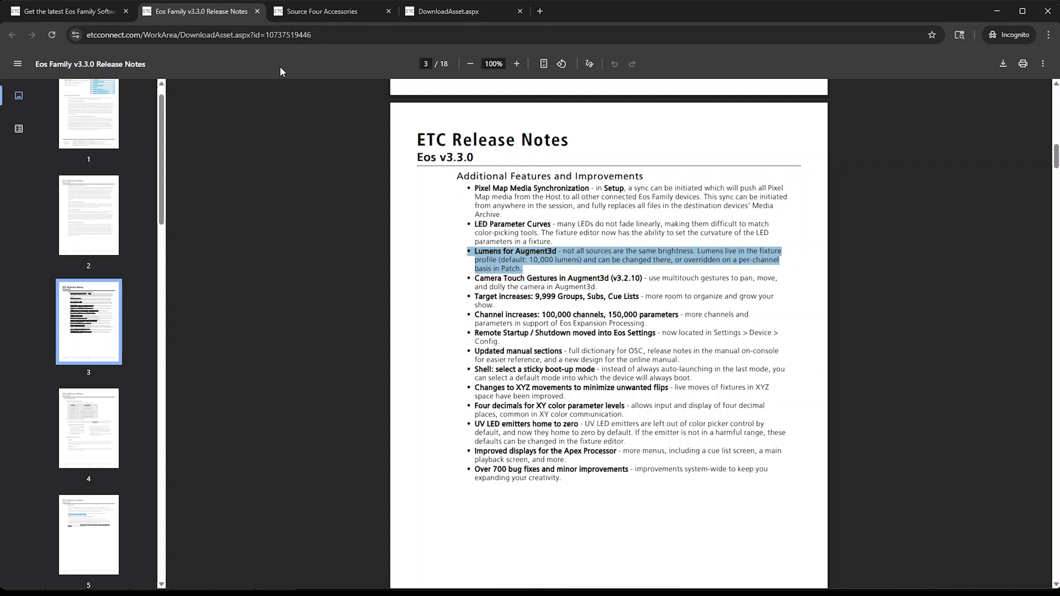
Review the HPL lamp lumen table and the Halcyon Platinum datasheet in the open browser tabs.
left_click(340, 12)
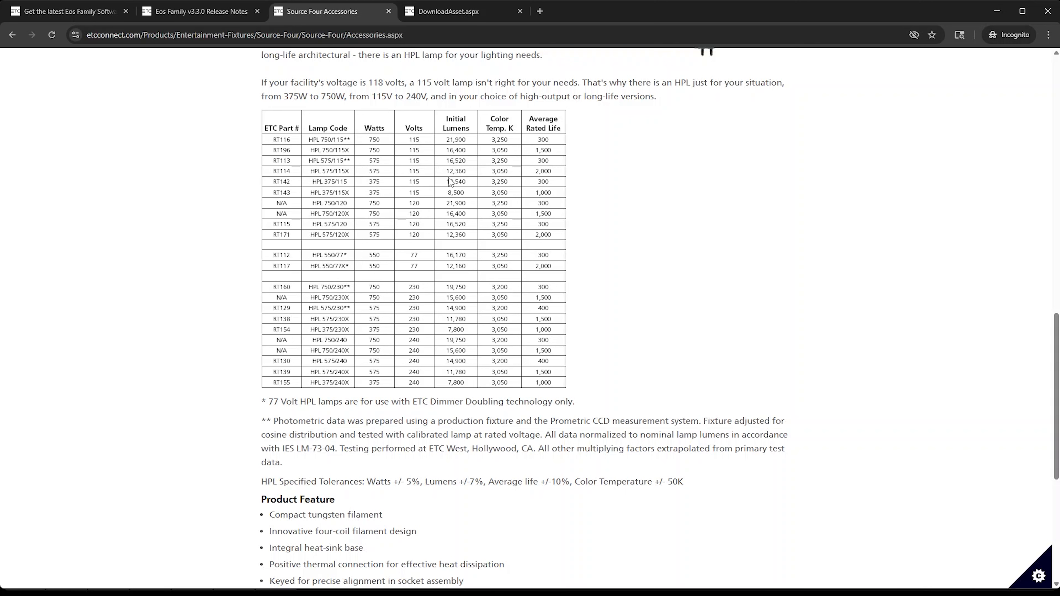
key("ctrl+Tab")
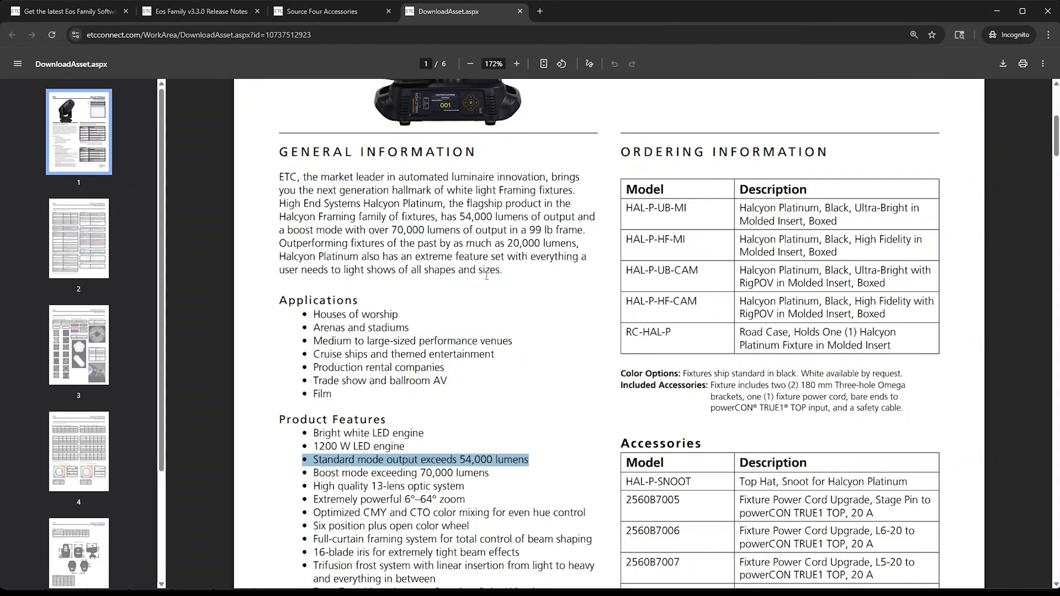
scroll(486, 275, "up", 5)
scroll(497, 274, "down", 7)
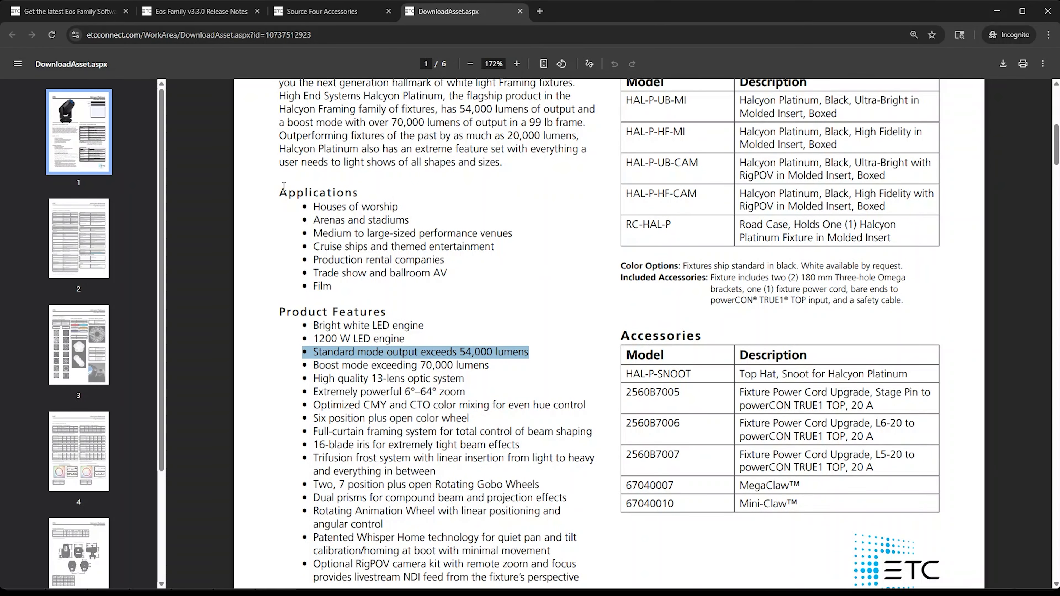
left_click(998, 11)
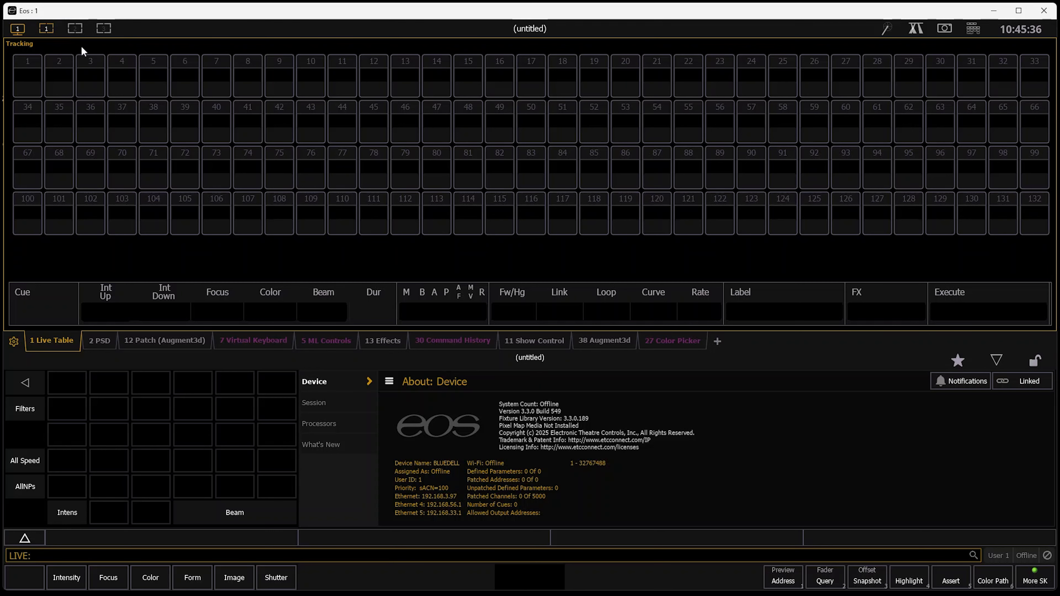
Reset the workspace displays and open the Patch display in its Augment3d view.
left_click(21, 30)
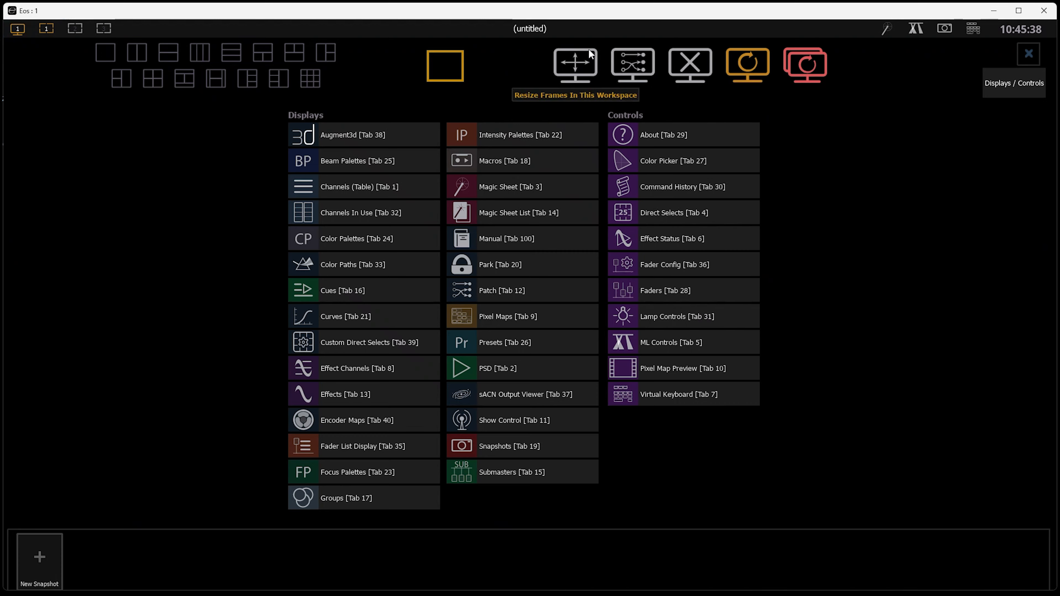
left_click(816, 70)
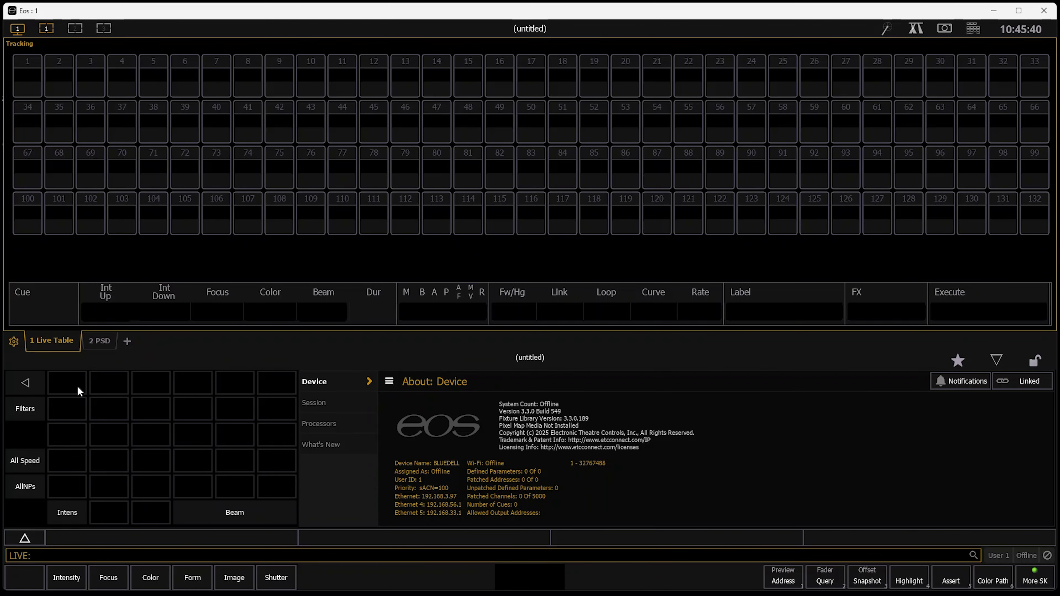
key("ctrl+p")
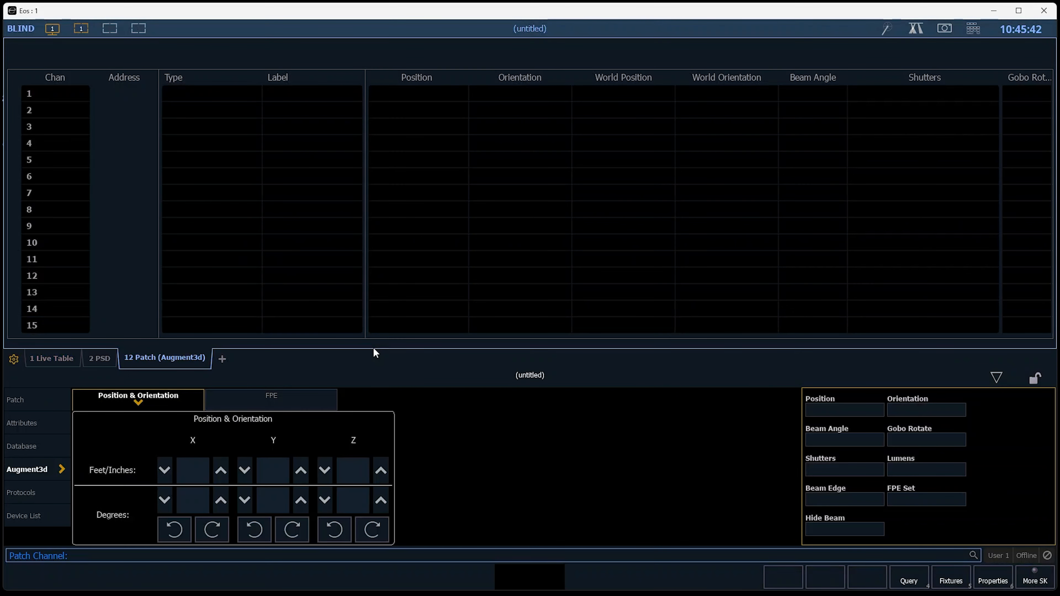
Patch channels 1 through 2 as dimmers starting at address 1.
key("1")
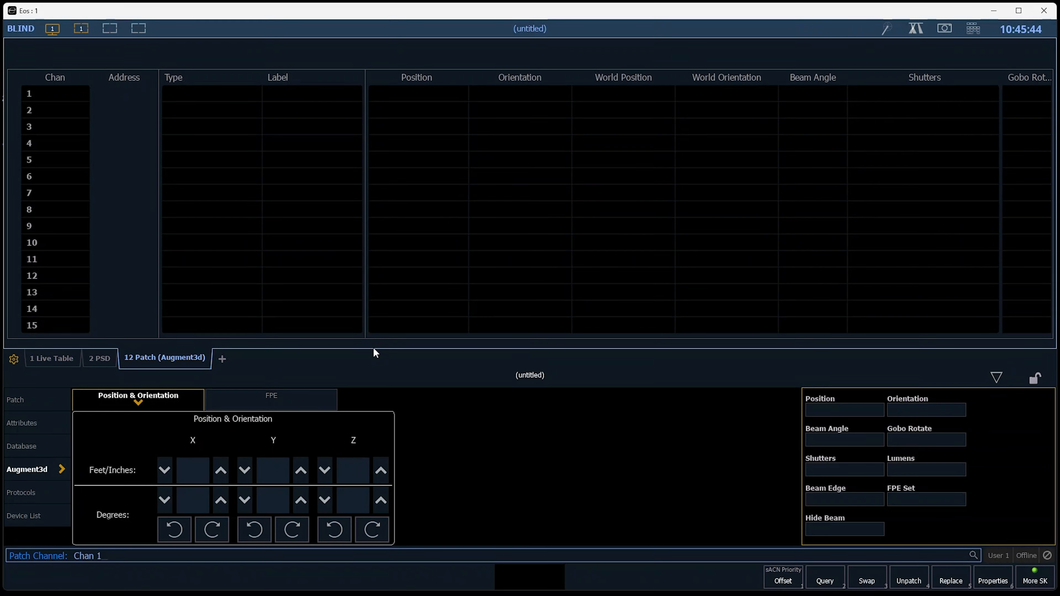
key("t")
key("2")
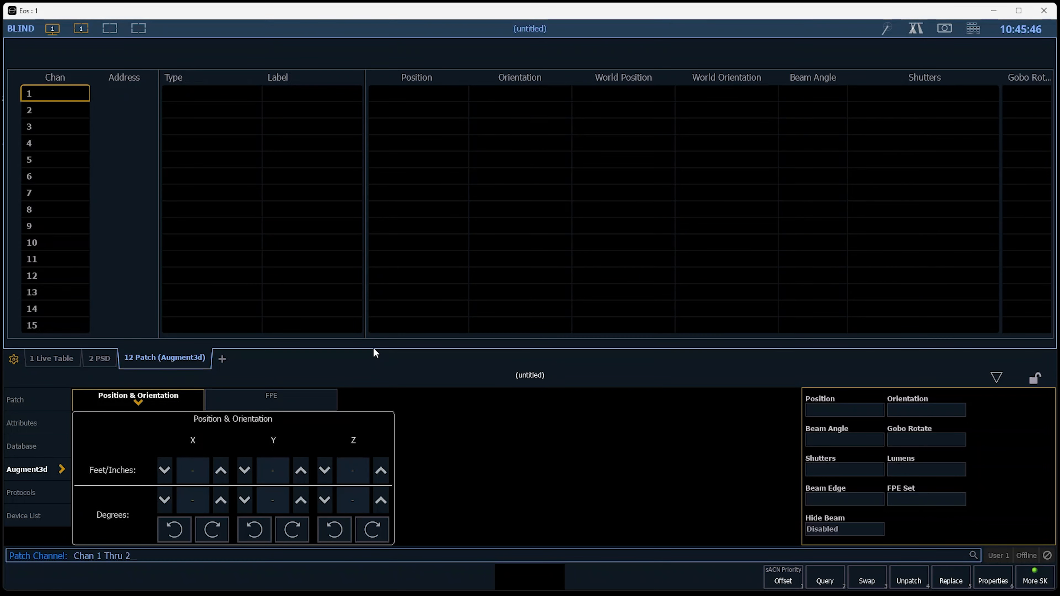
key("shift+at")
key("1")
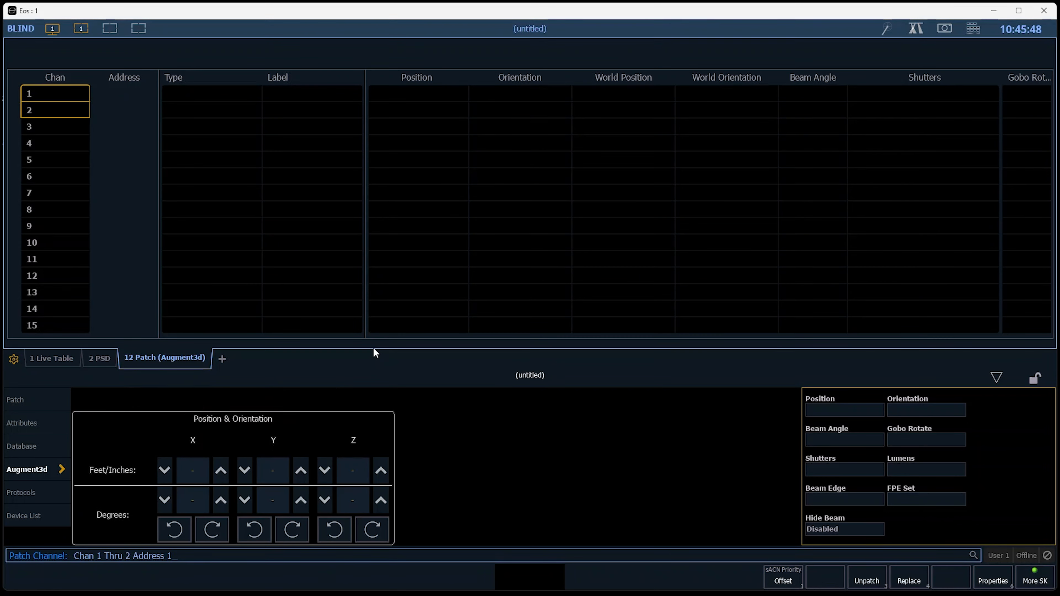
key("Return")
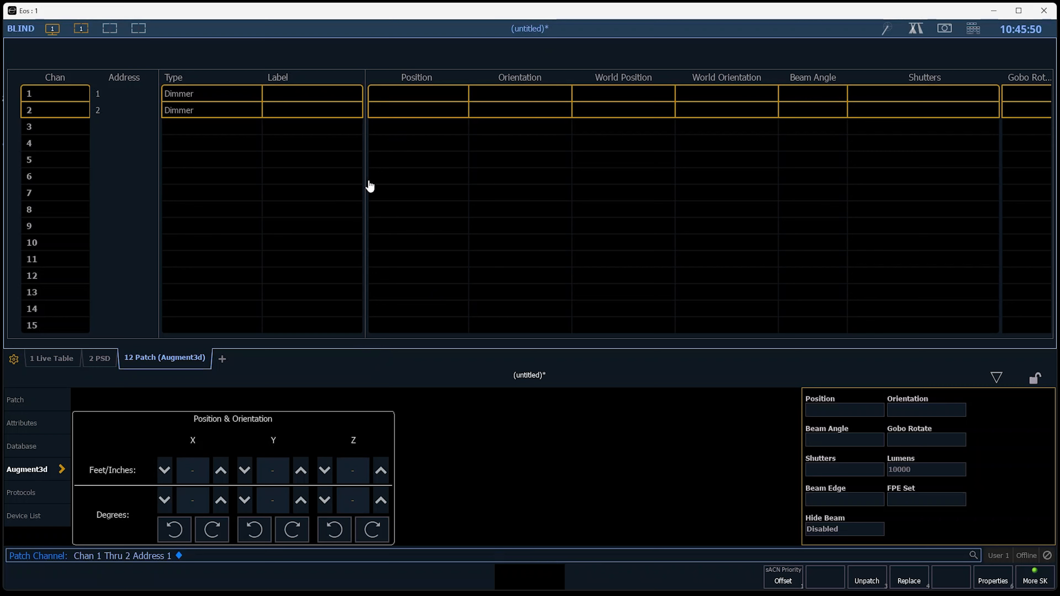
Set the lumens of channels 1 through 2 to 12360.
left_click(920, 470)
type("1236")
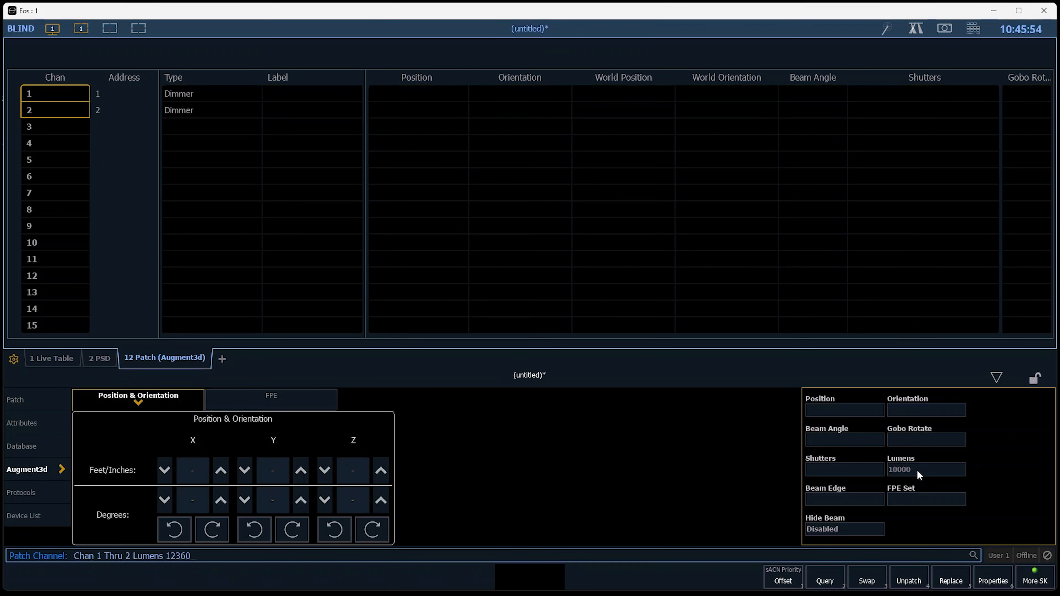
type("0")
key("Return")
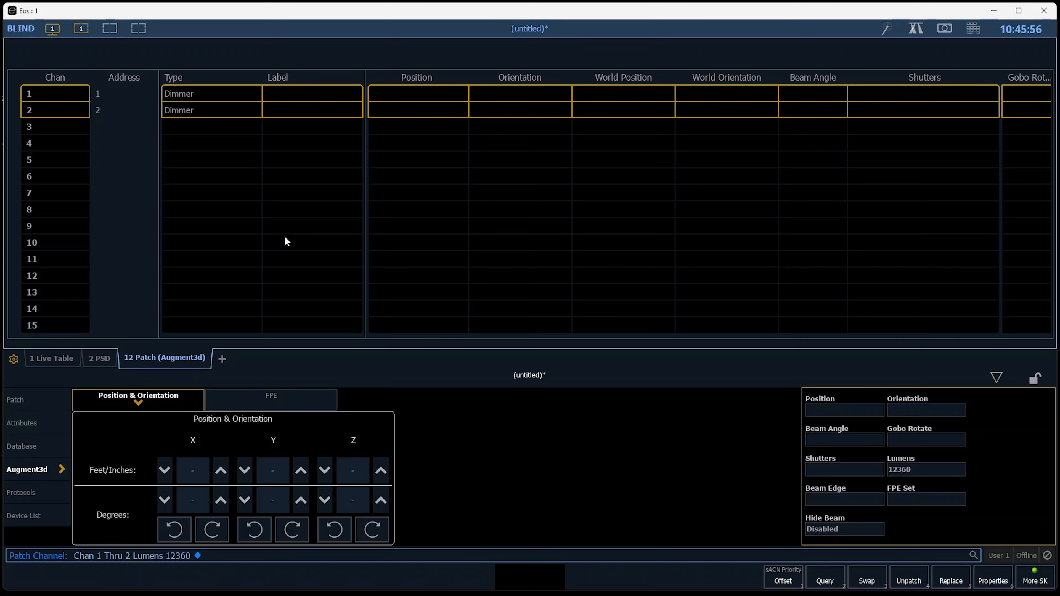
Set the X positions of channels 1 through 2 to -10 thru 10 feet.
left_click(192, 471)
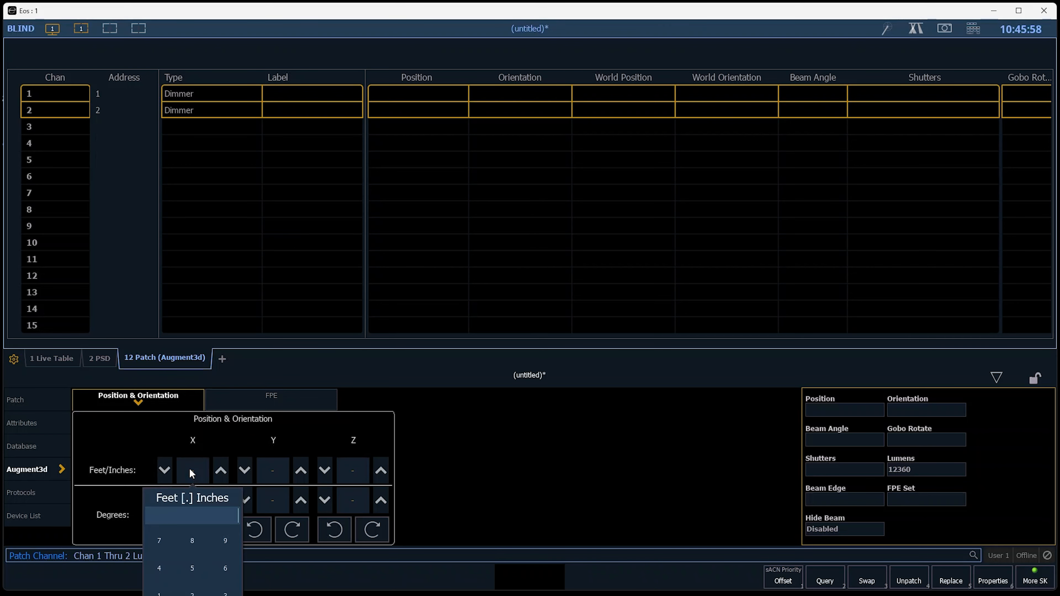
type("-10t")
type("10 Thru 10")
key("Return")
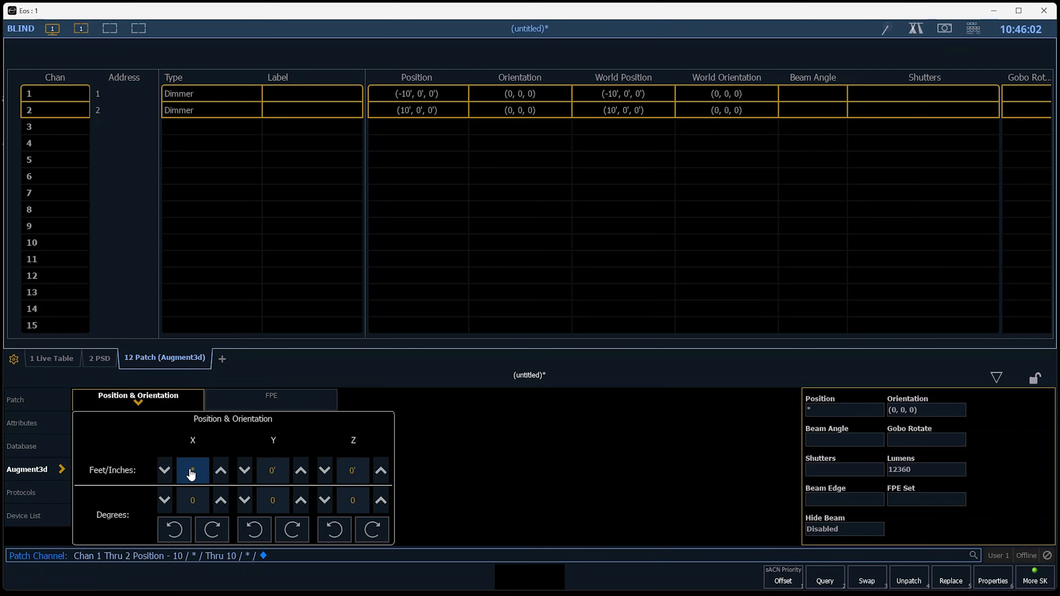
Set the Y position of channels 1 through 2 to -10 feet and the Z position to 35 feet.
left_click(279, 477)
type("-10")
key("Return")
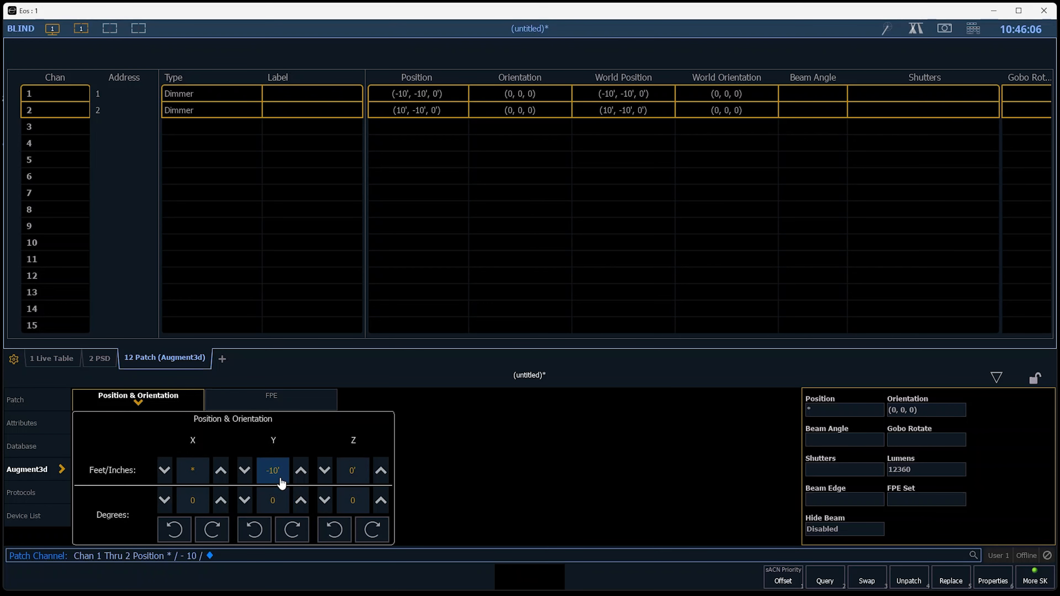
left_click(341, 483)
type("35")
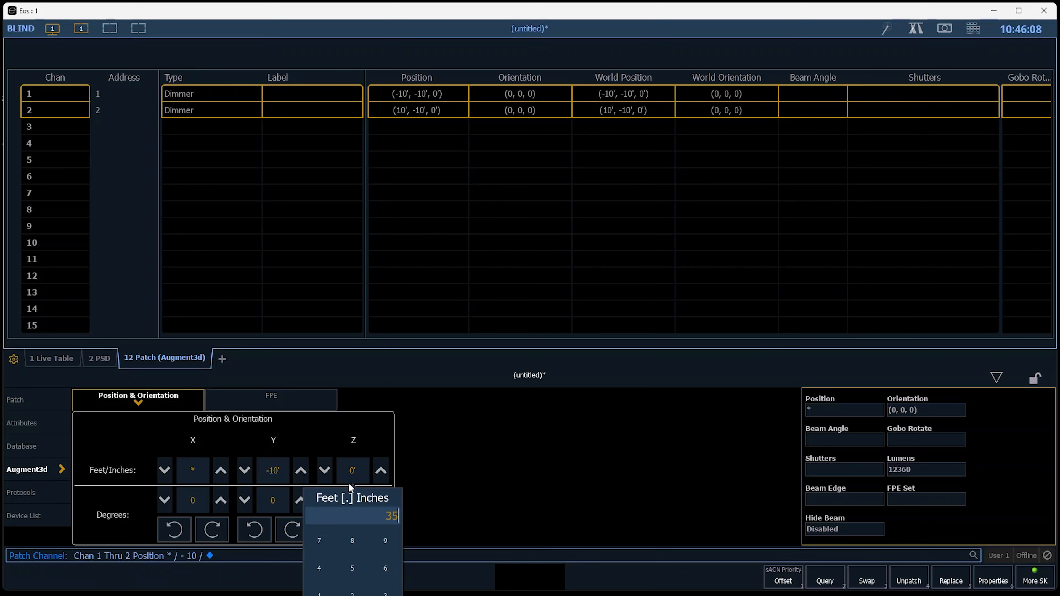
key("Return")
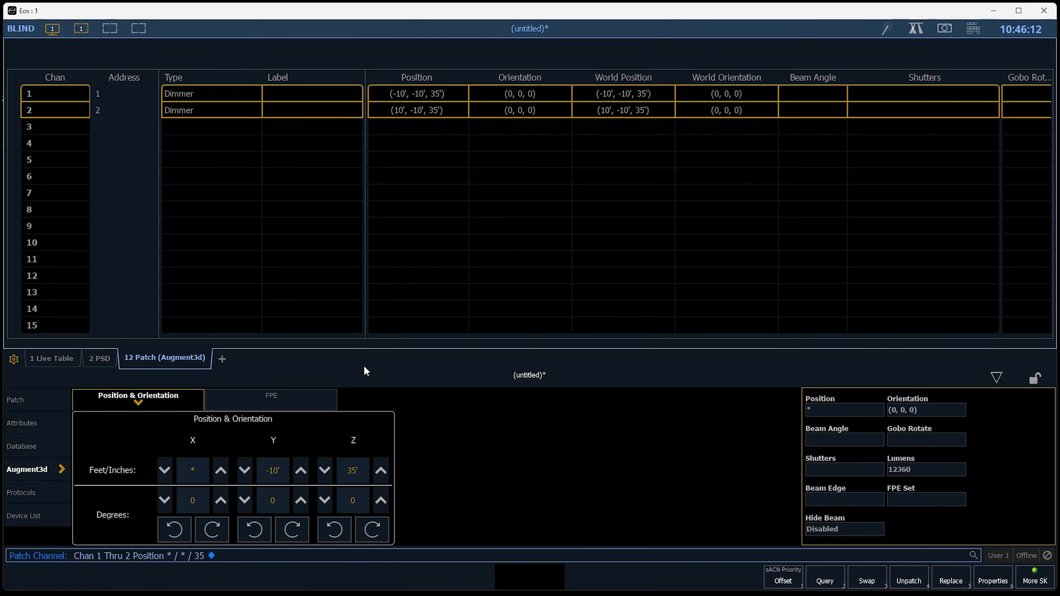
Patch channels 3 through 4 as Halcyon Platinum High Fidelity Standard Pan 540 fixtures at address 2/1.
type("3t4")
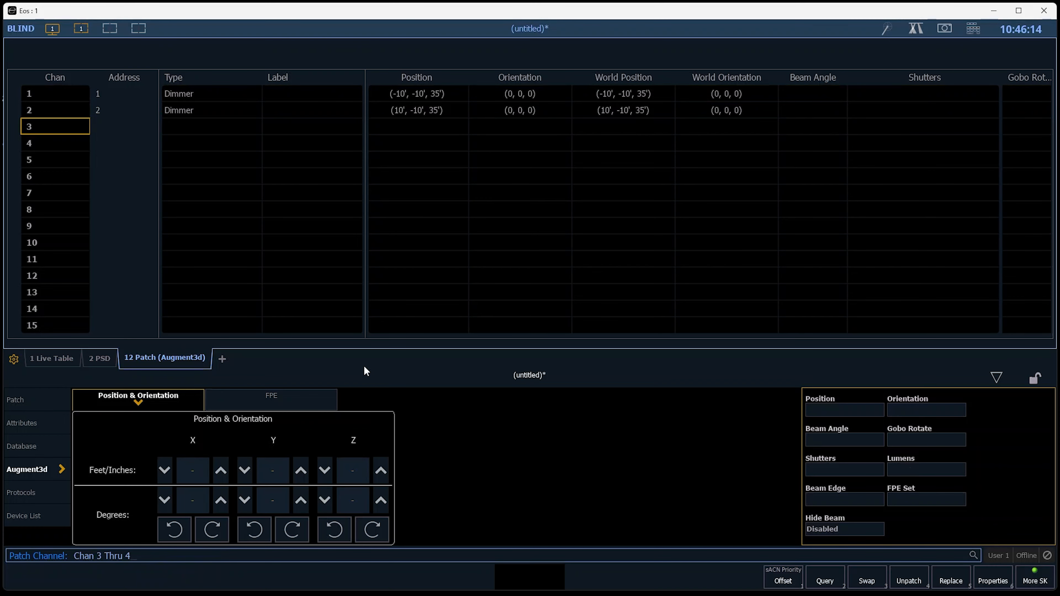
key("Return")
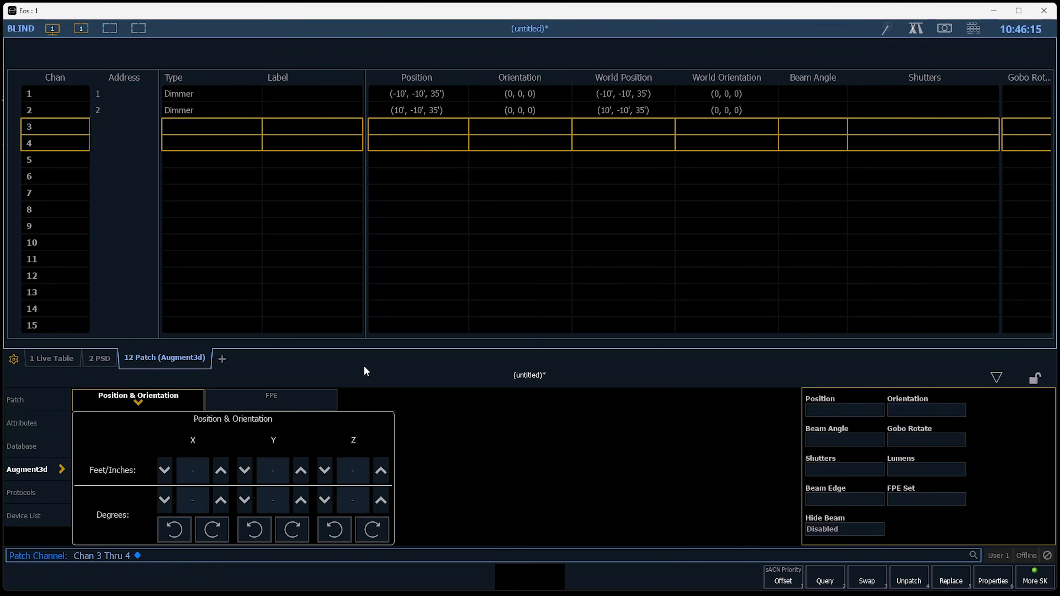
left_click(61, 412)
left_click(848, 410)
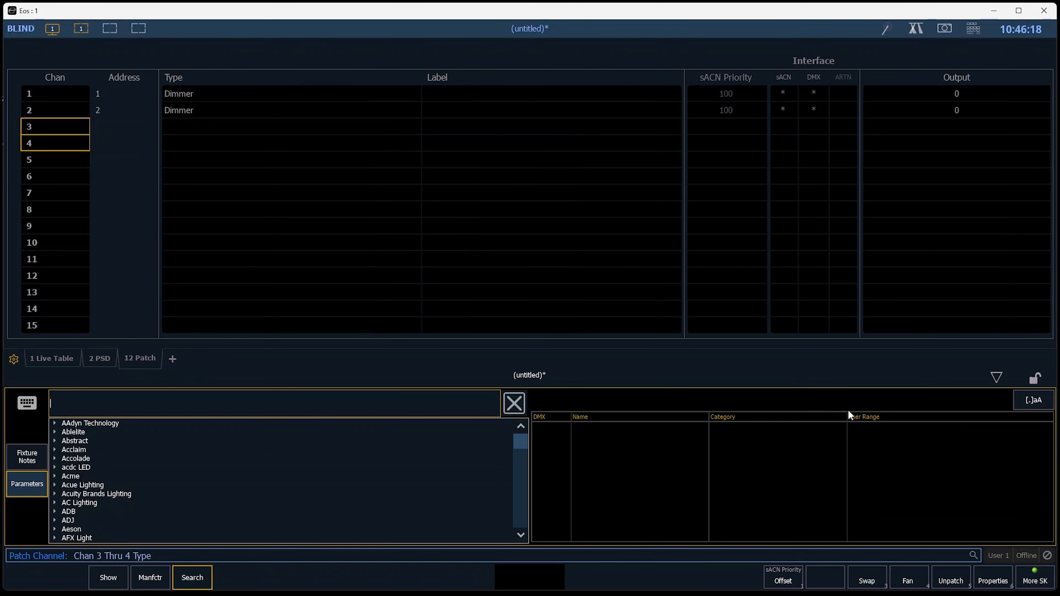
type("pla")
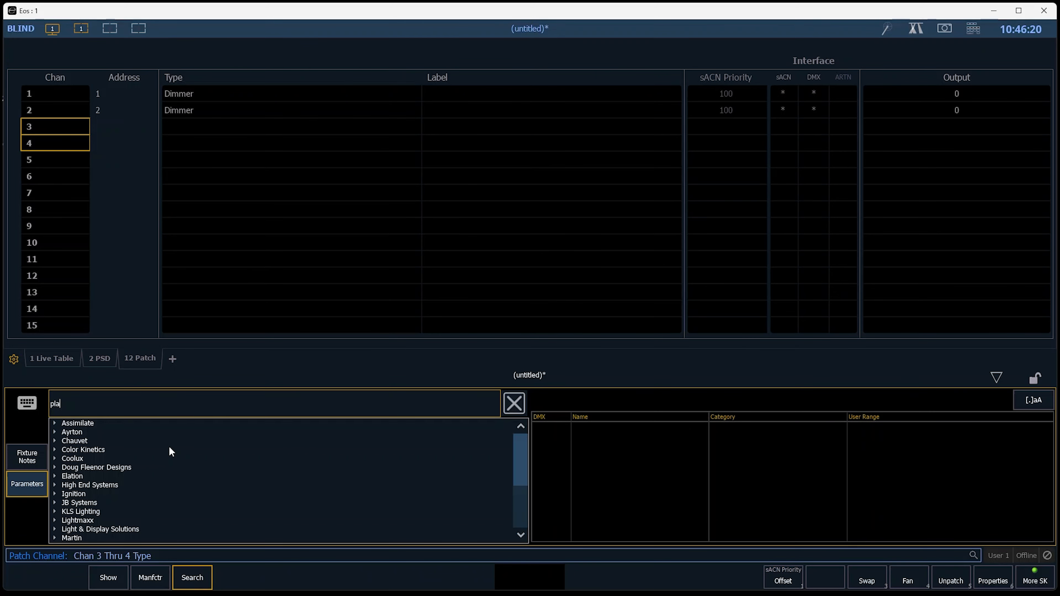
type("t")
left_click(110, 435)
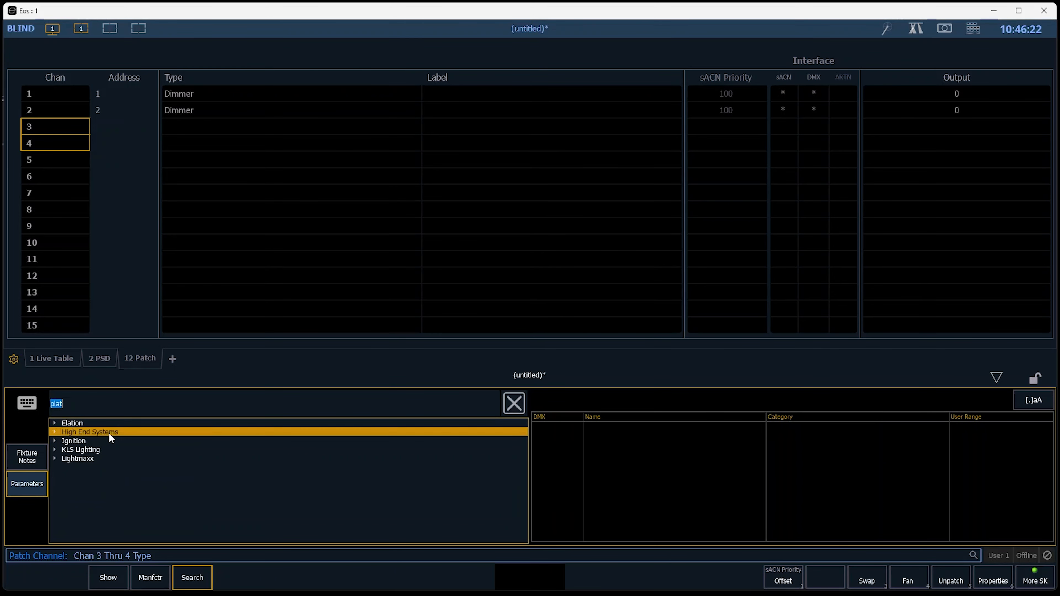
left_click(136, 448)
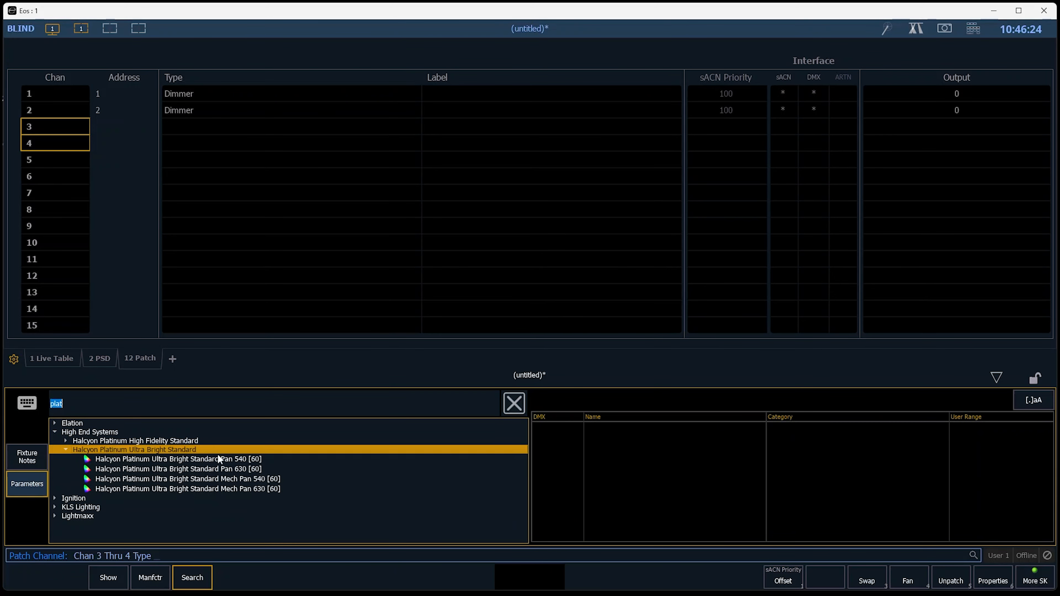
left_click(186, 441)
double_click(241, 452)
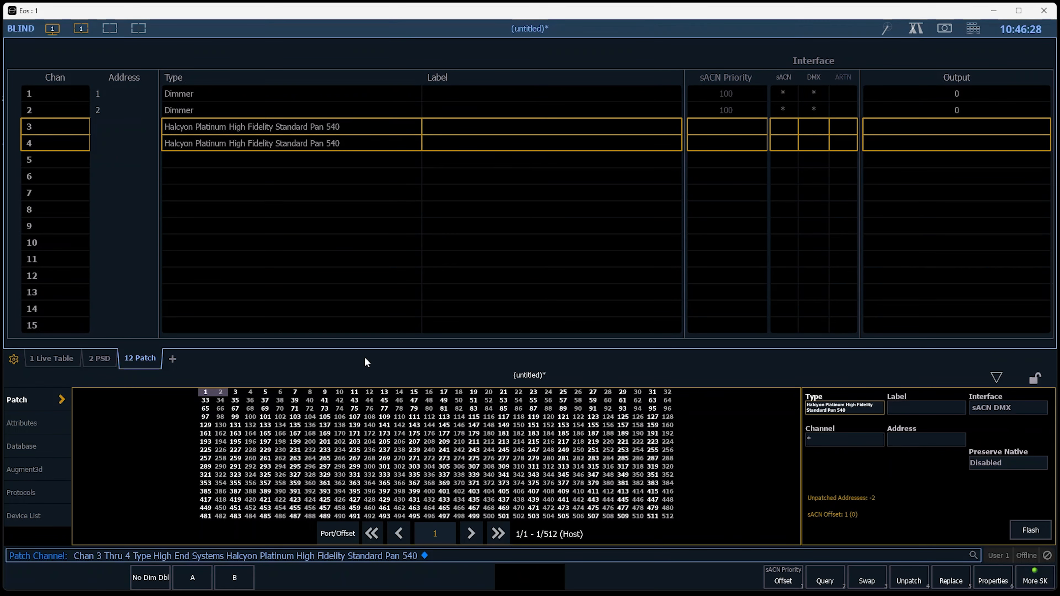
type("@2/1")
key("Return")
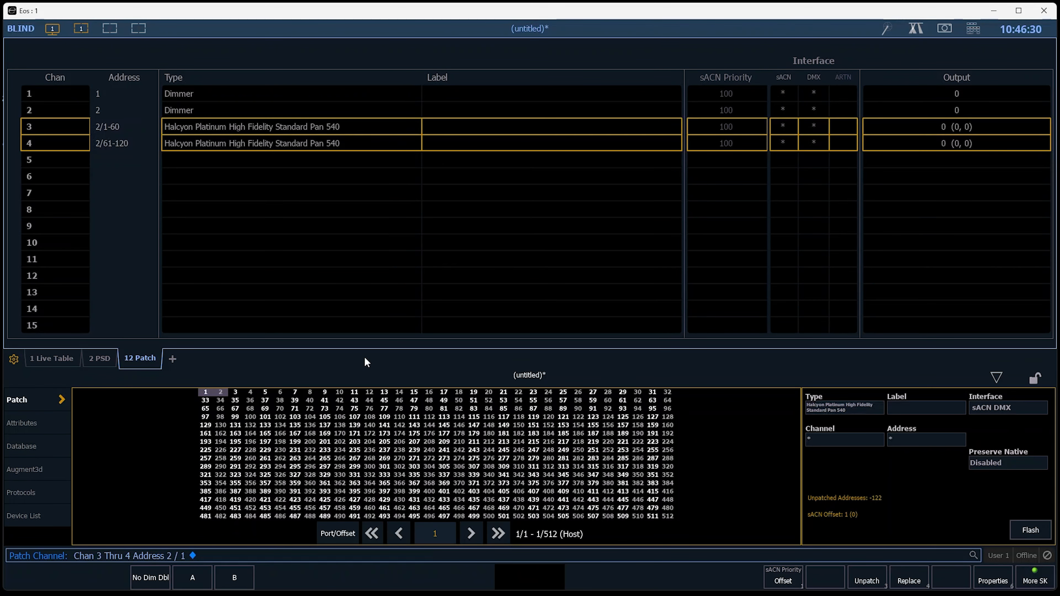
In Augment3d, set channels 3 through 4 to Y position 10 feet and X positions -10 thru 10 feet.
left_click(13, 470)
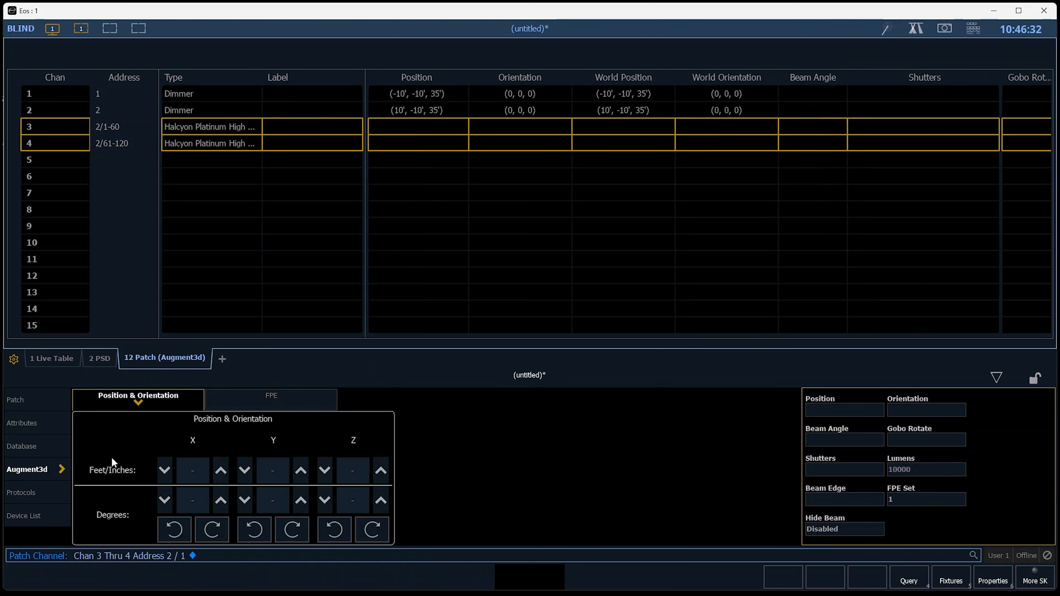
left_click(185, 467)
type("-10 Thru 10")
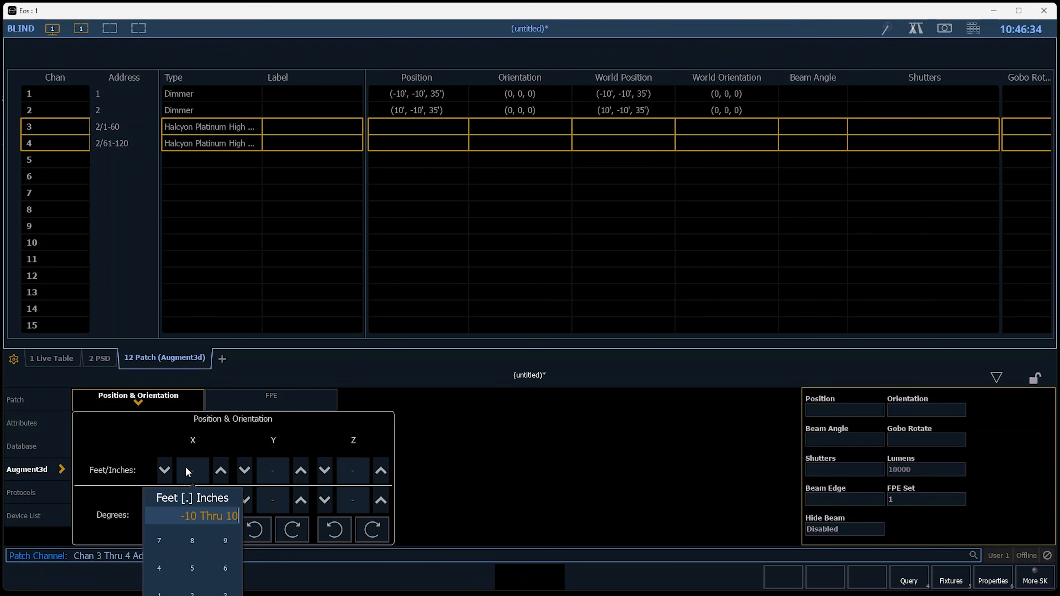
left_click(274, 473)
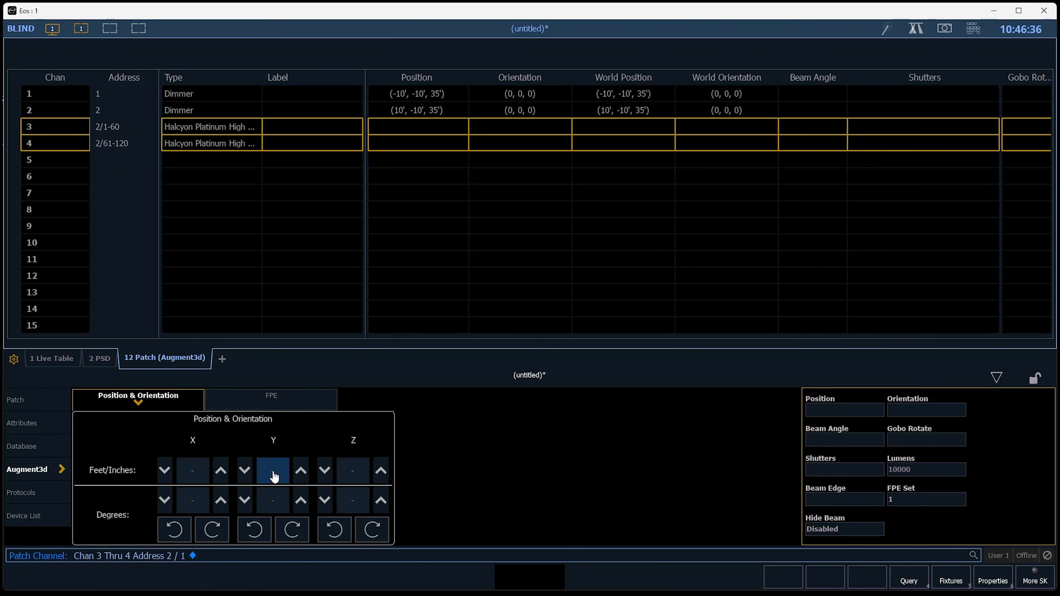
type("10")
key("Return")
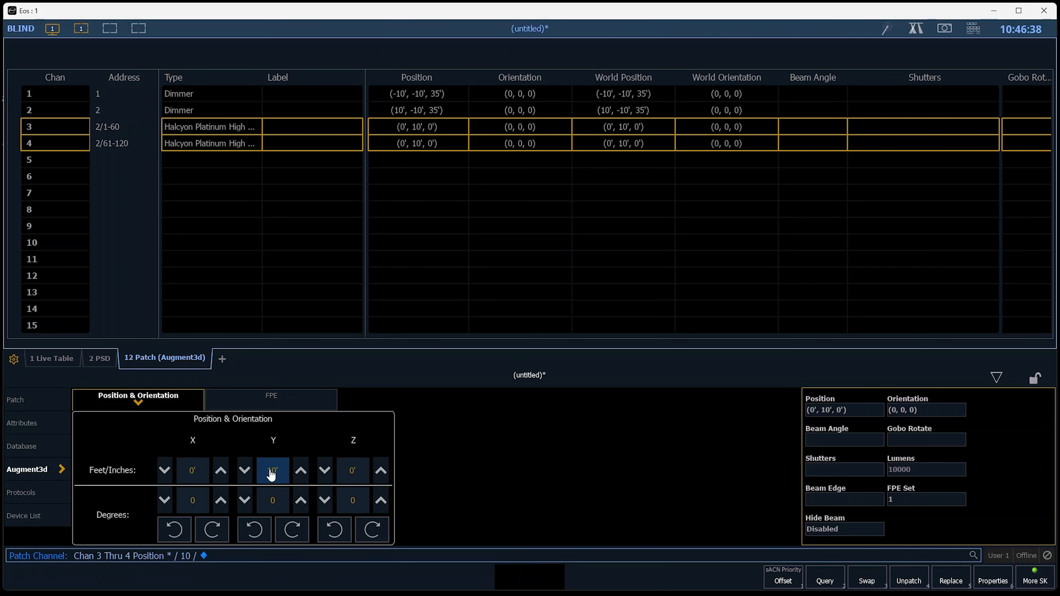
left_click(198, 470)
type("-10 Thru 10")
key("Return")
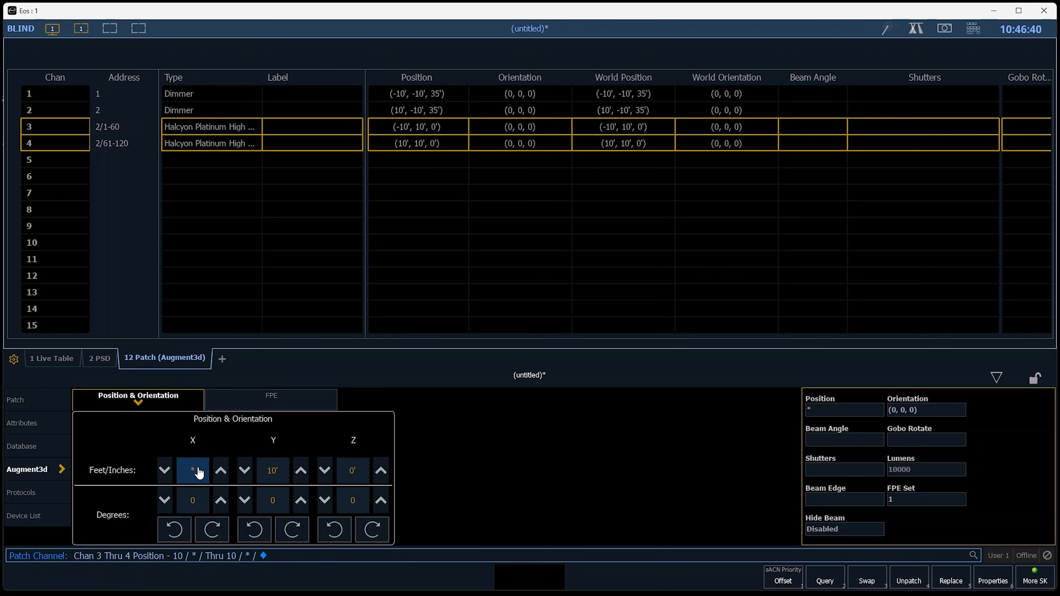
Set the Z position of channels 3 through 4 to 35 feet.
left_click(363, 471)
type("35")
key("Return")
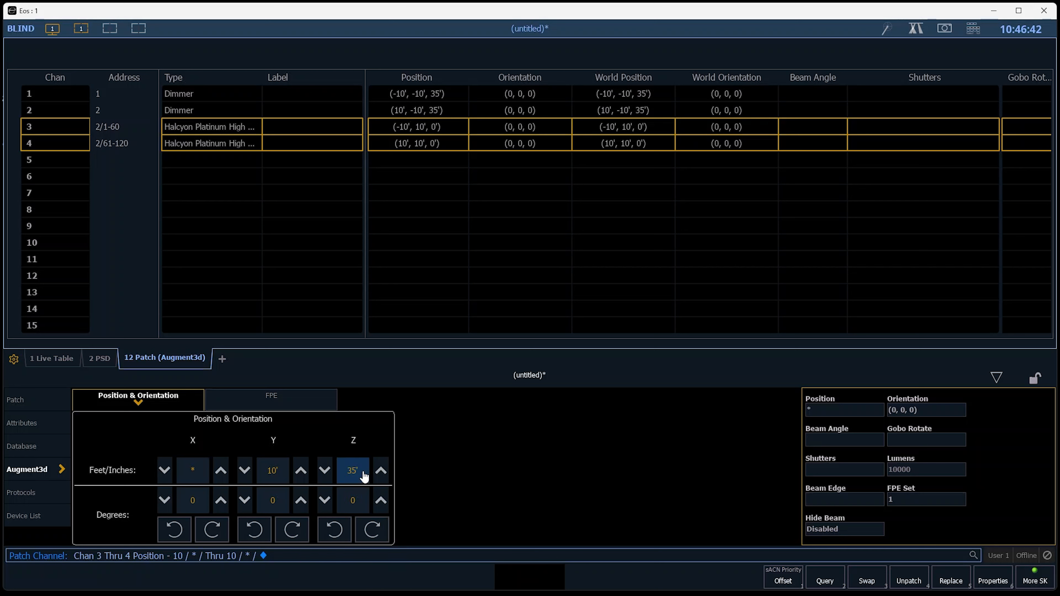
Set the lumens of channels 3 through 4 to 10000.
left_click(901, 468)
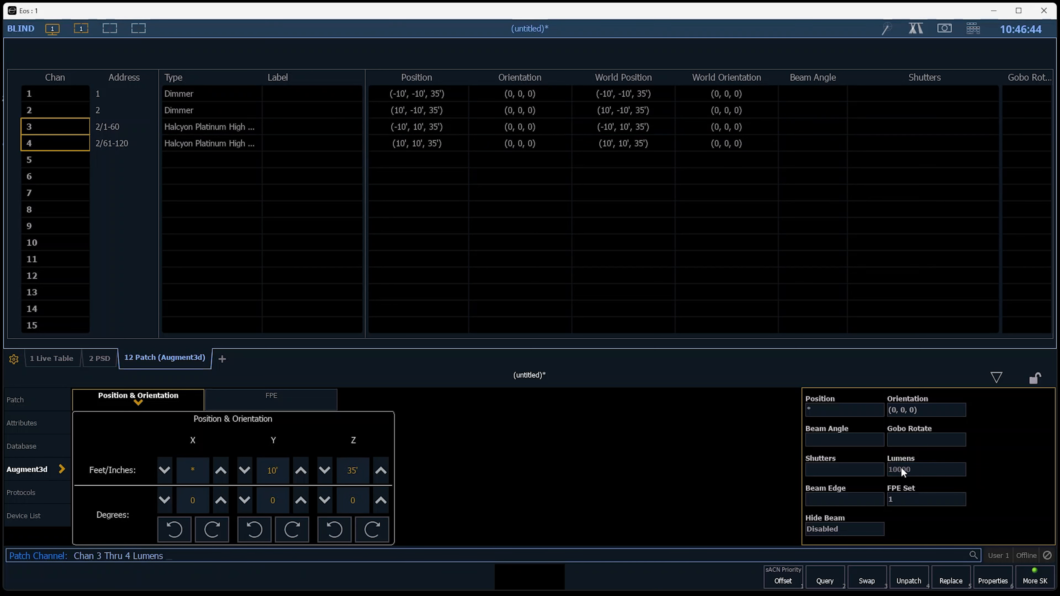
type("54")
key("BackSpace")
type("1000")
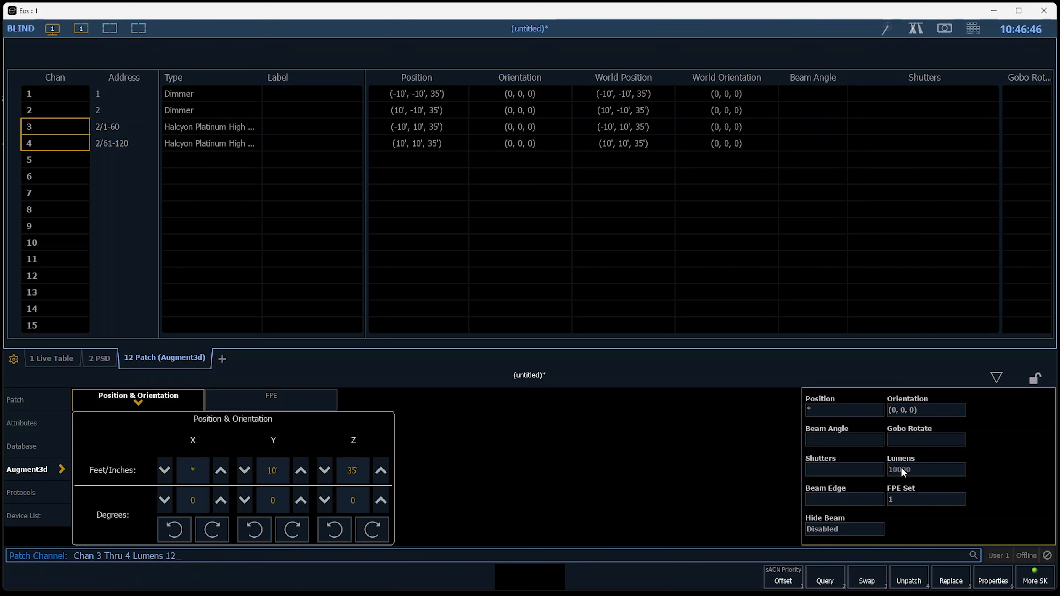
type("0")
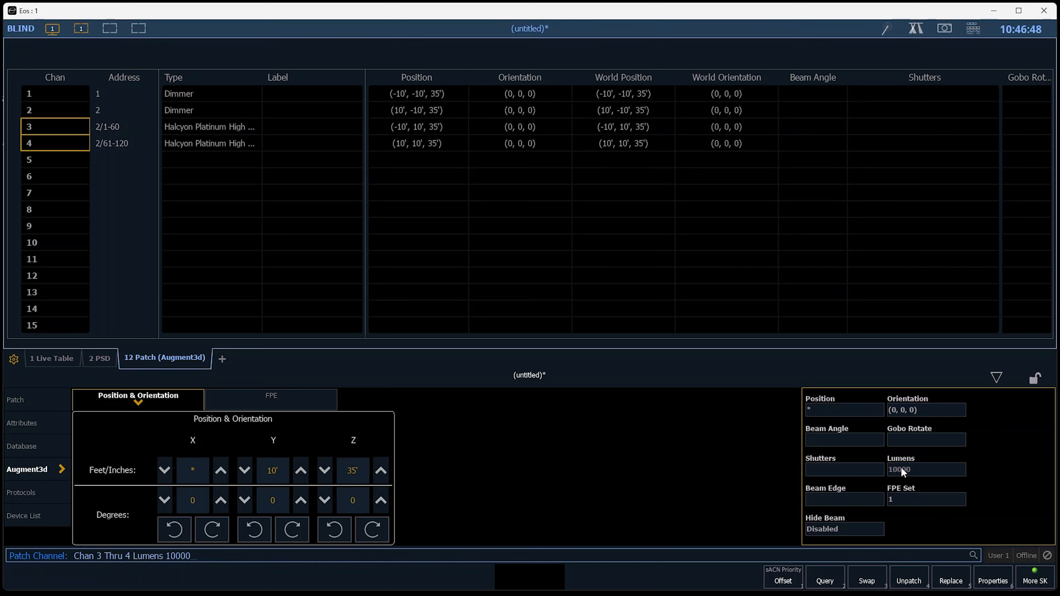
key("Return")
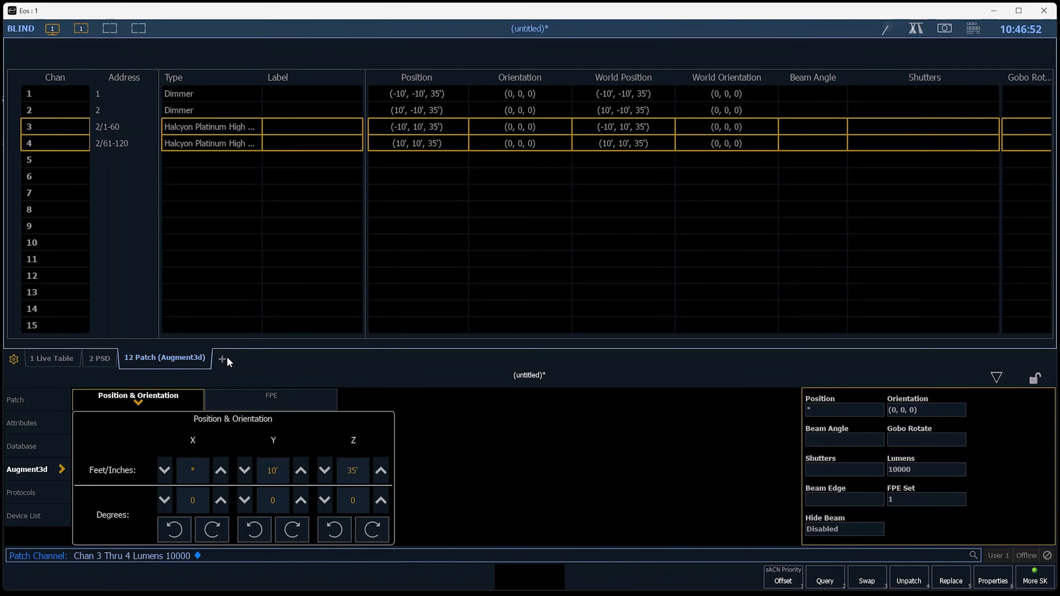
Open an Augment3d display tab in live and bring channels 1 through 2 to full.
key("F1")
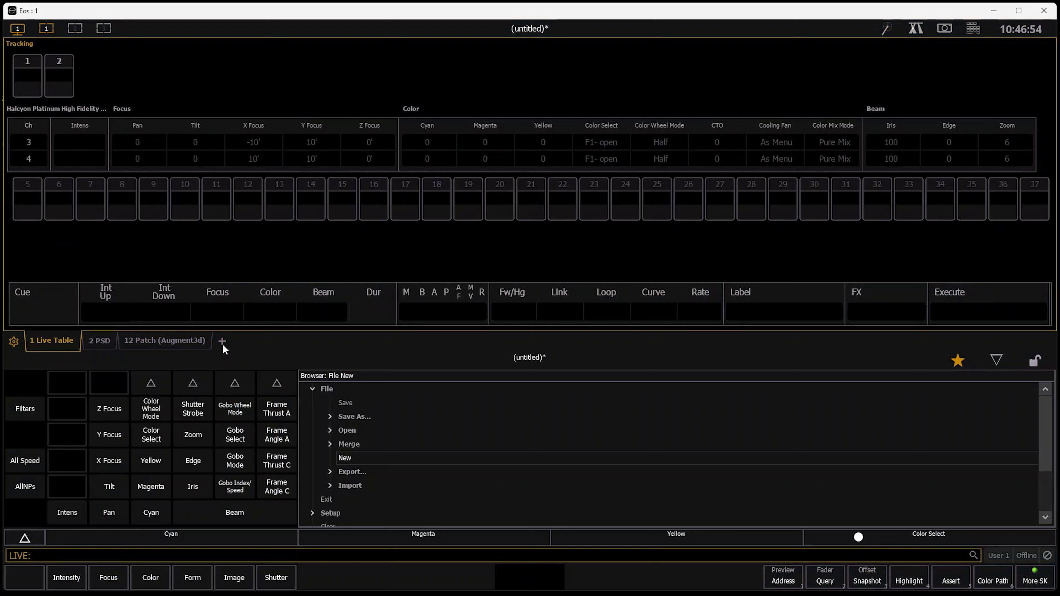
left_click(222, 342)
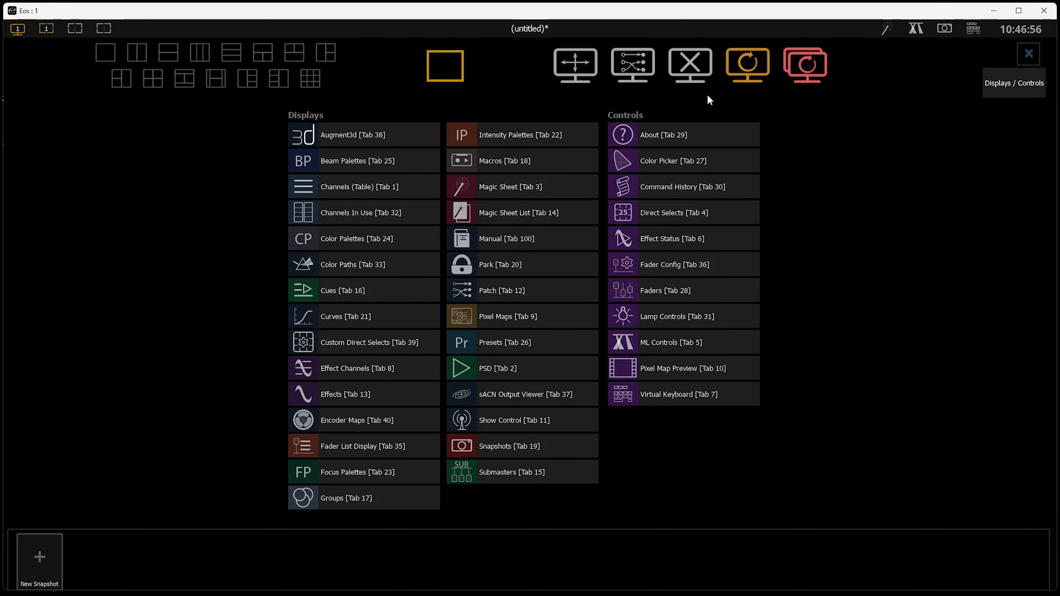
left_click(350, 140)
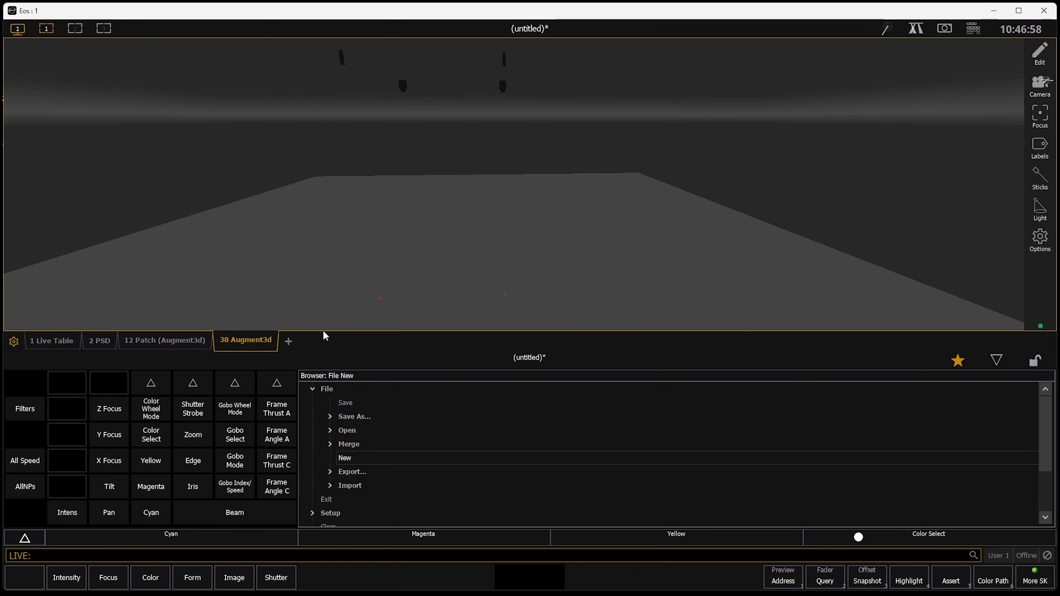
key("1")
key("t")
key("2")
key("f")
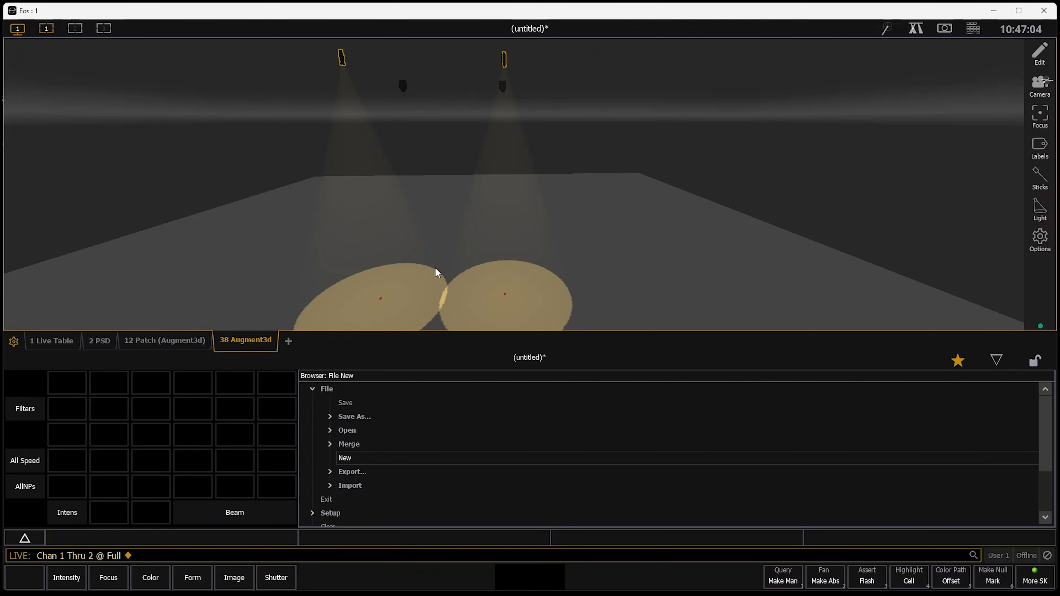
Bring channels 3 through 4 to full.
left_click_drag(436, 272, 515, 202)
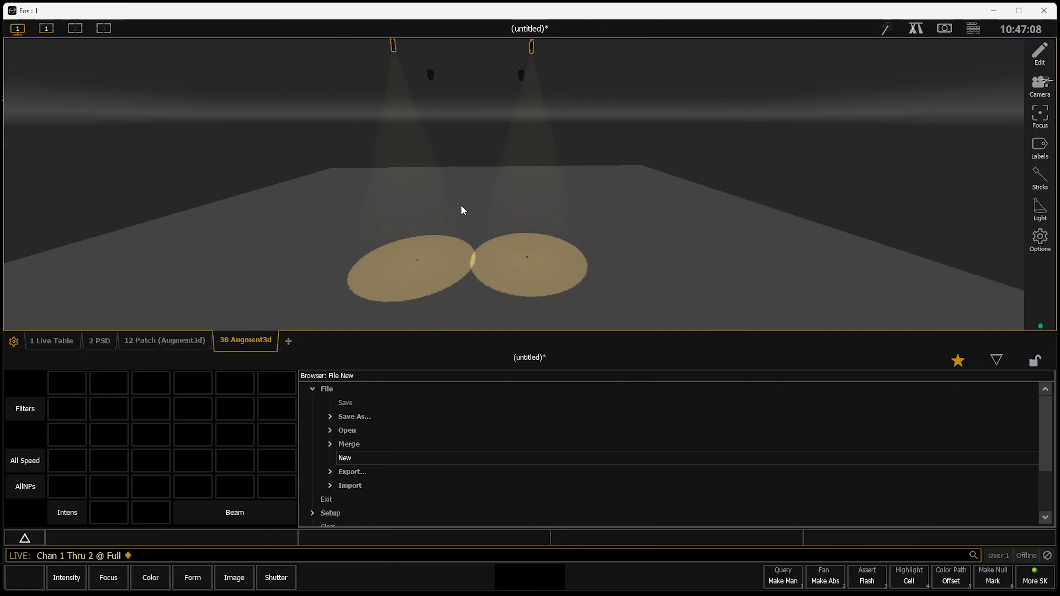
key("3")
key("t")
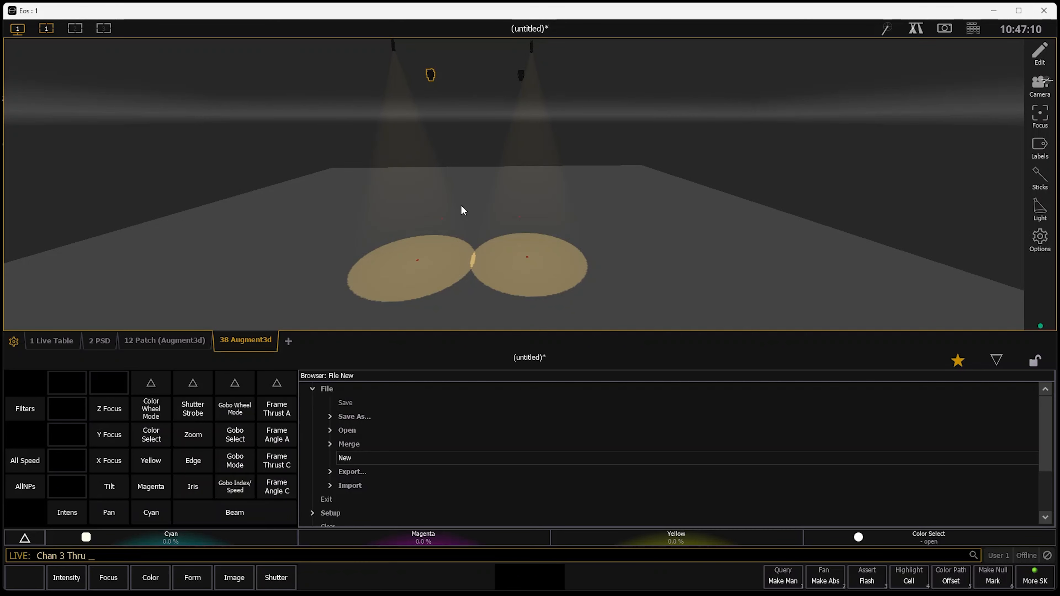
key("4")
key("a")
key("f")
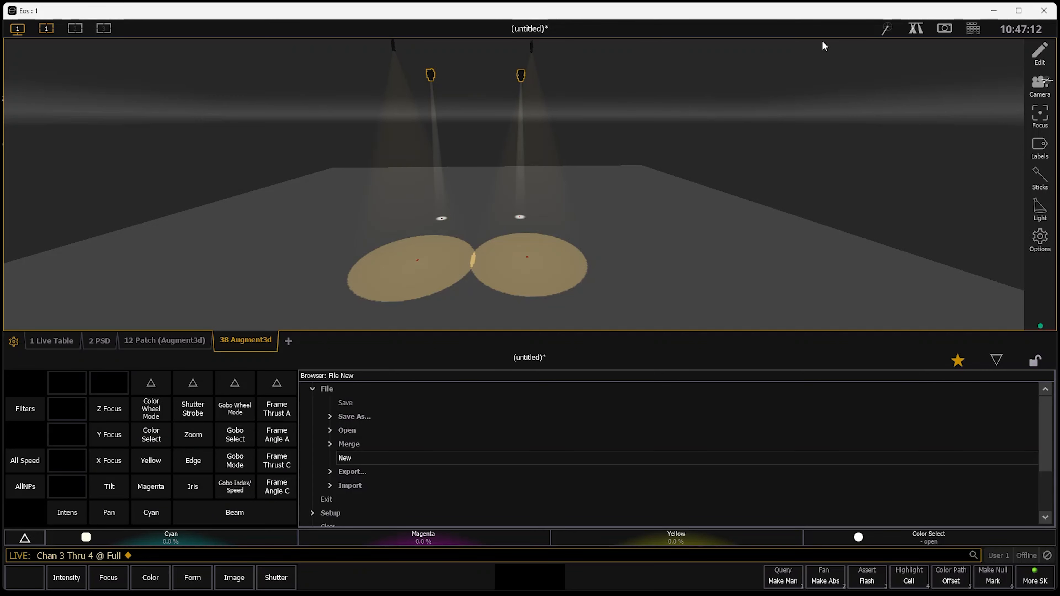
Widen the zoom and soften the edge of channels 3 through 4 with the moving-light controls.
left_click(914, 28)
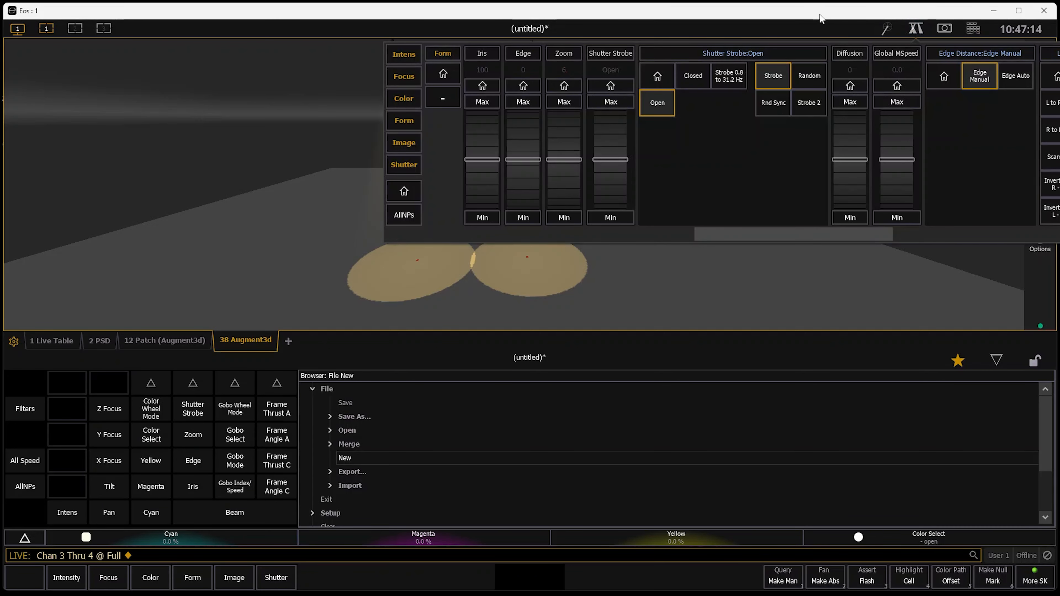
left_click(915, 29)
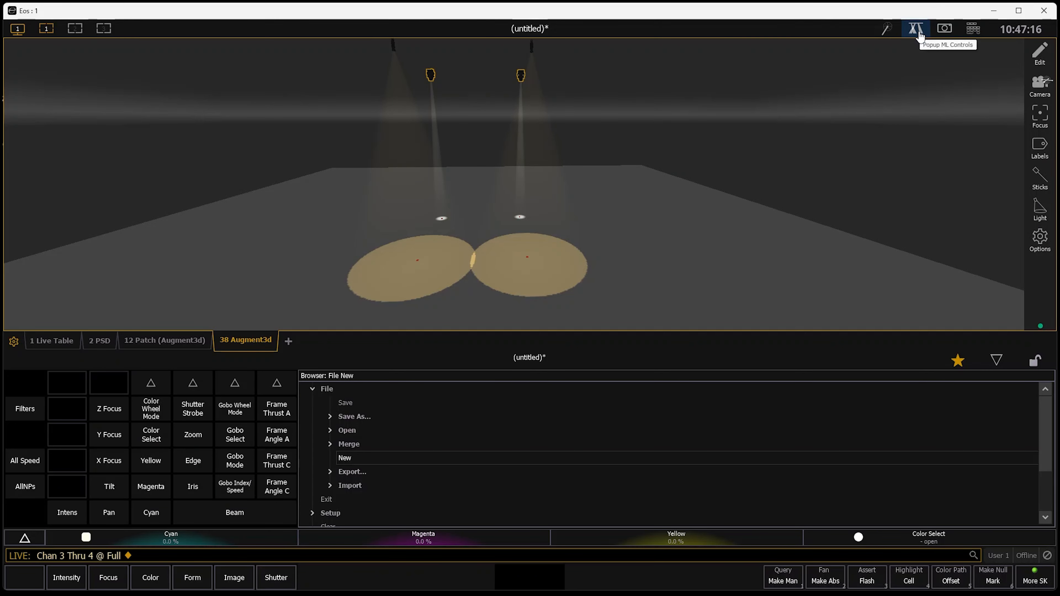
left_click(916, 29)
right_click_drag(580, 298, 301, 294)
left_click(916, 29)
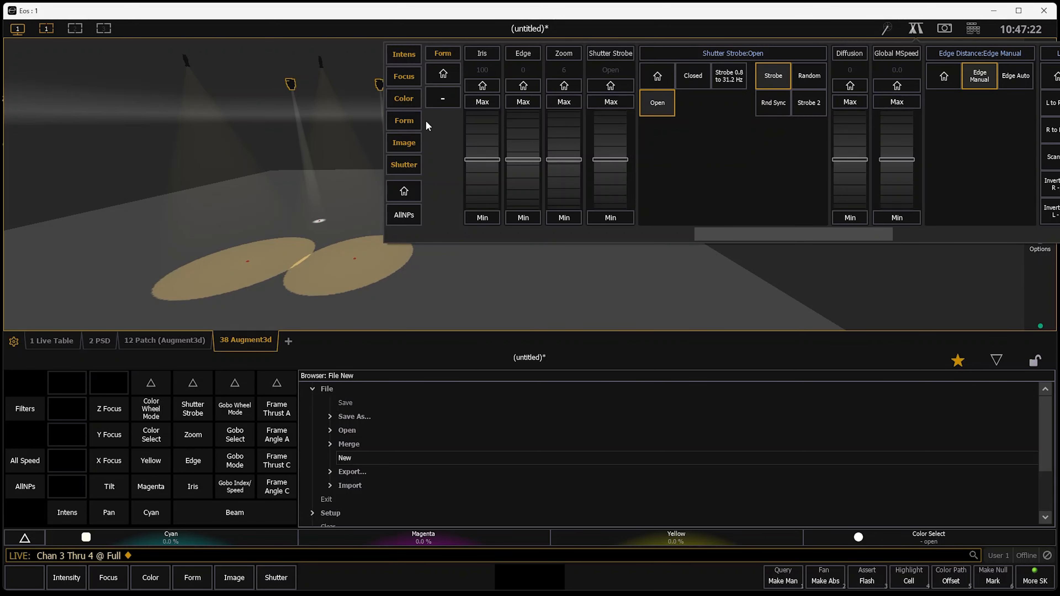
scroll(558, 122, "up", 1)
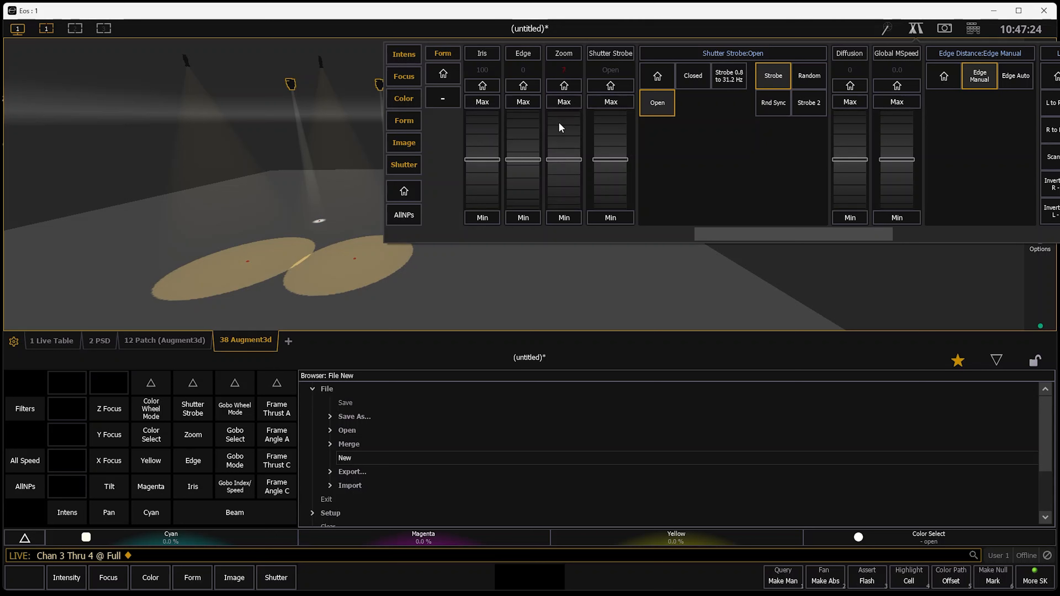
scroll(558, 122, "up", 20)
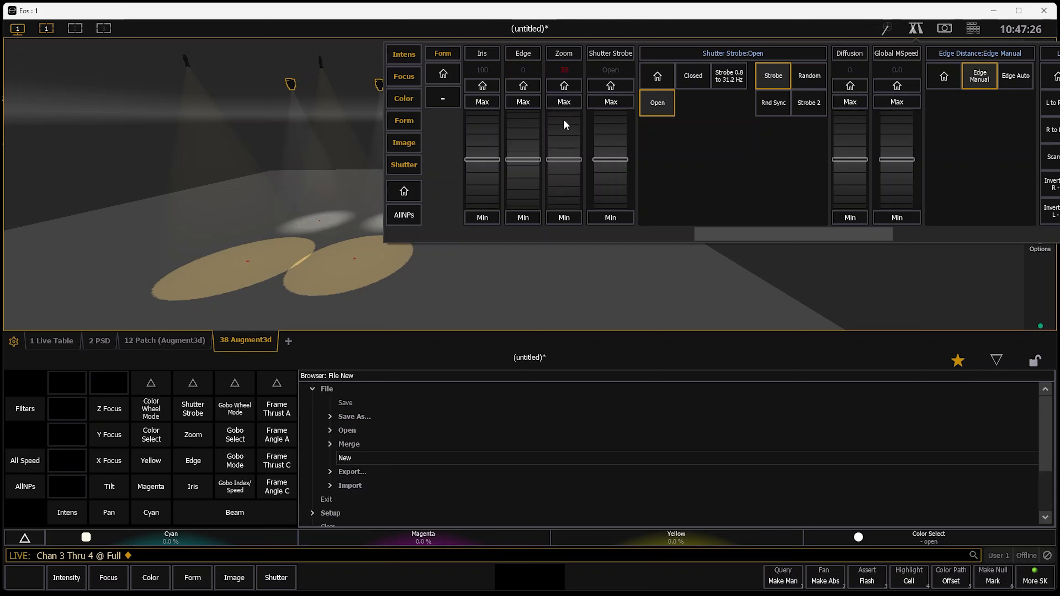
scroll(564, 122, "up", 20)
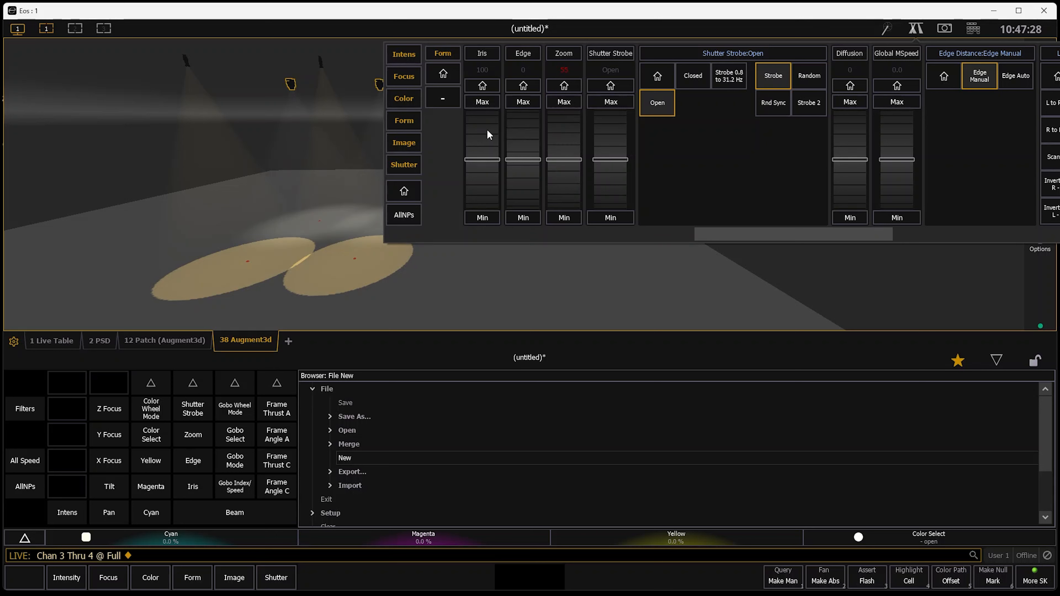
scroll(518, 120, "up", 20)
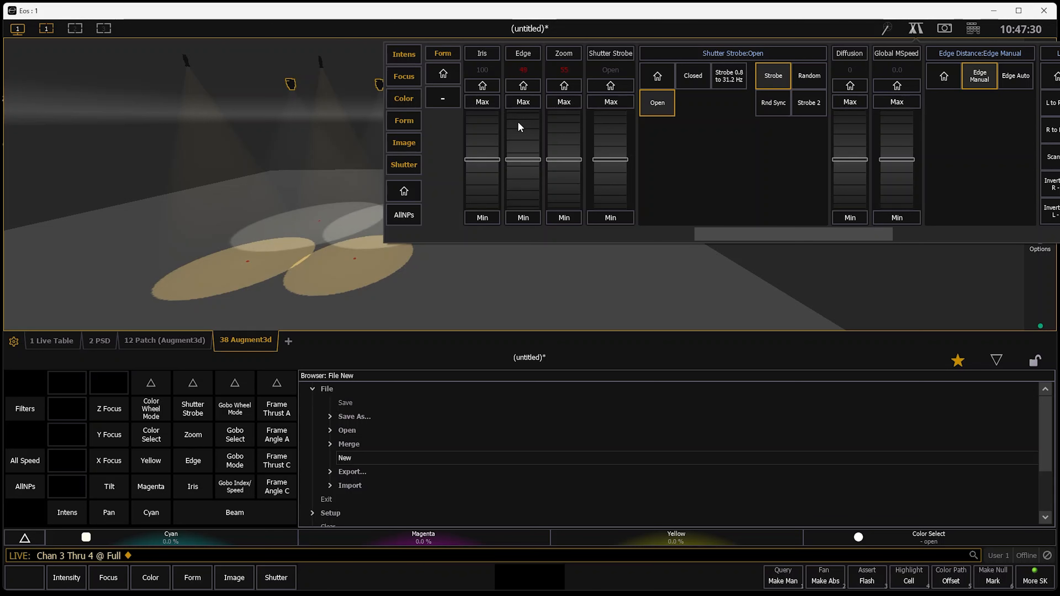
scroll(565, 188, "down", 4)
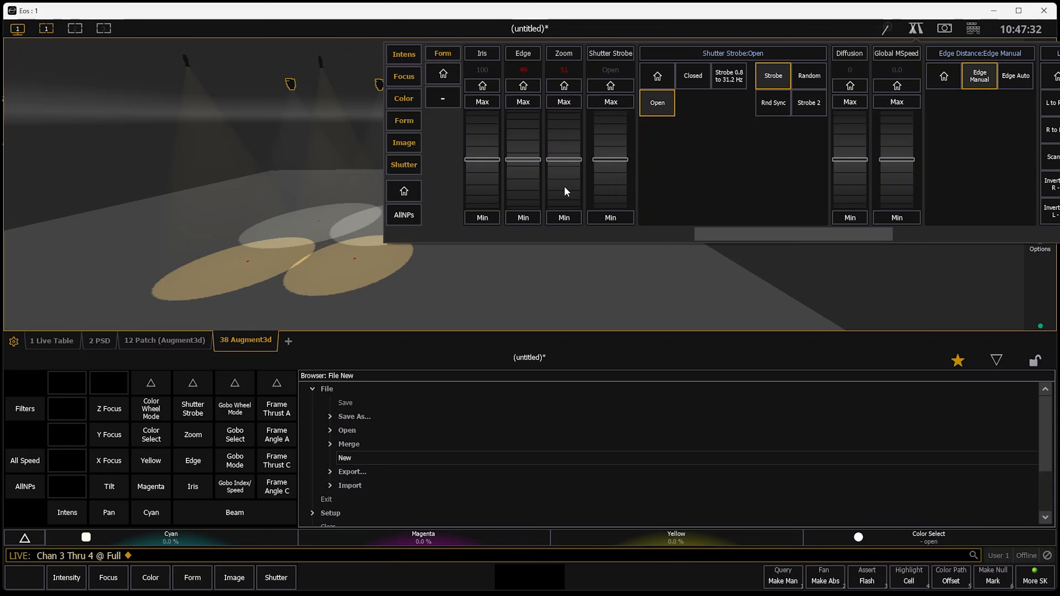
Set the zoom of channels 3 through 4 to about 49.
left_click(339, 305)
left_click_drag(456, 290, 763, 242)
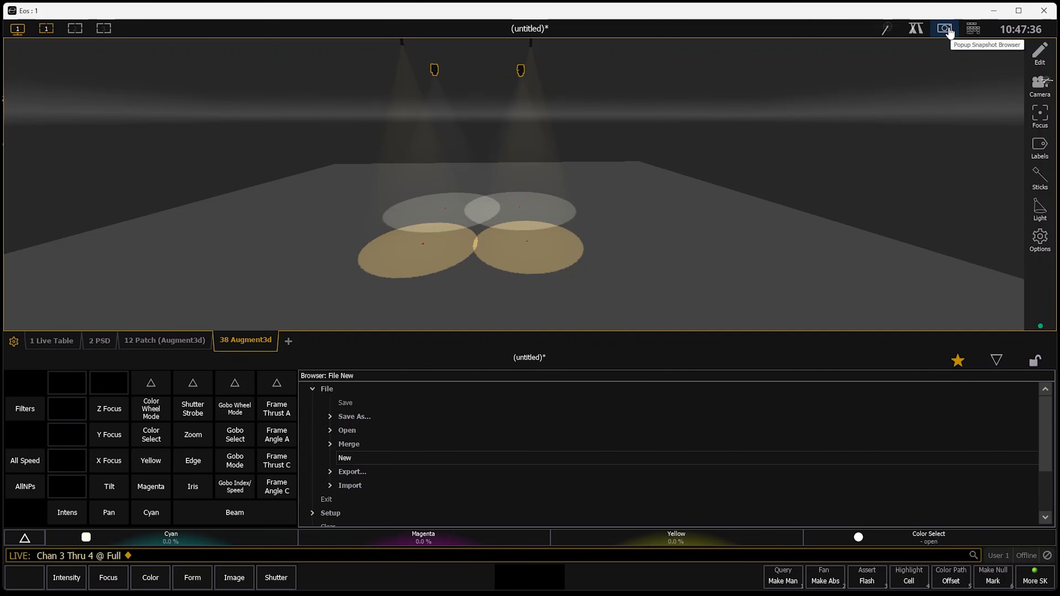
left_click(916, 29)
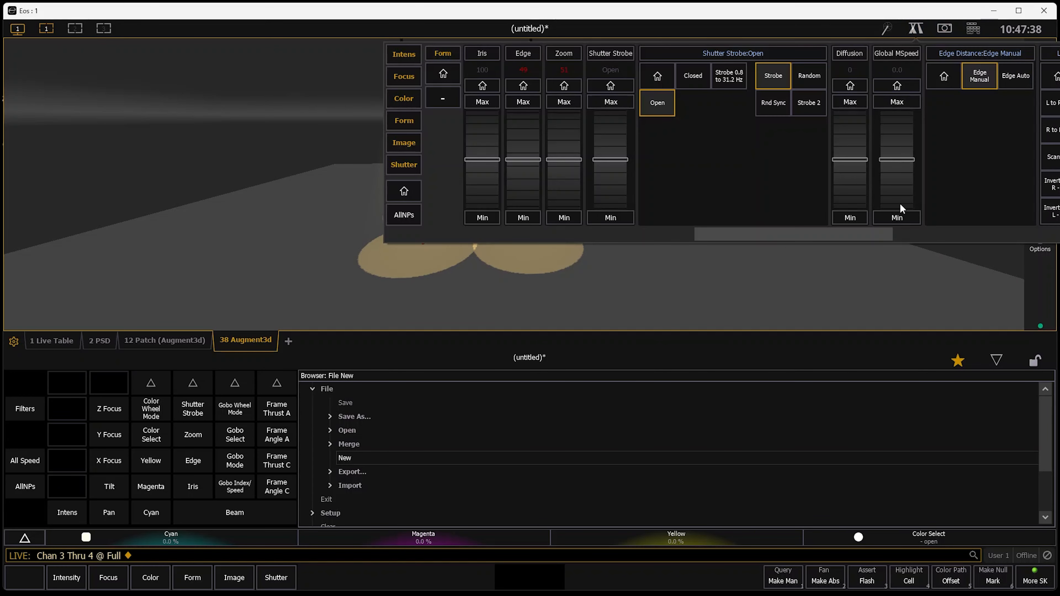
left_click_drag(566, 179, 559, 191)
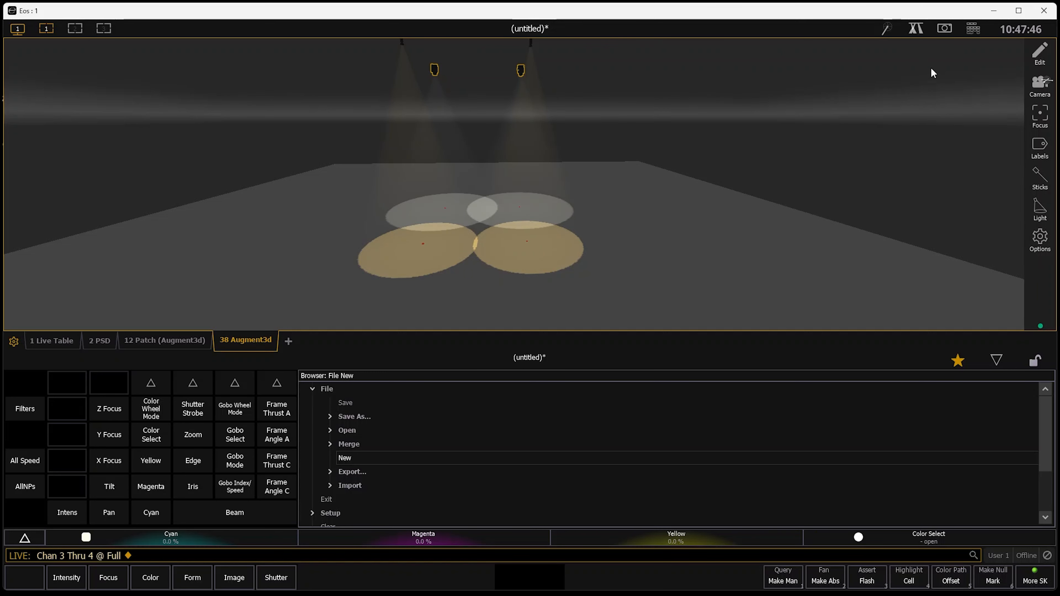
Open the Color Picker and apply the 3000 K standard color to channels 3 through 4.
key("BackSpace")
key("BackSpace")
left_click(288, 342)
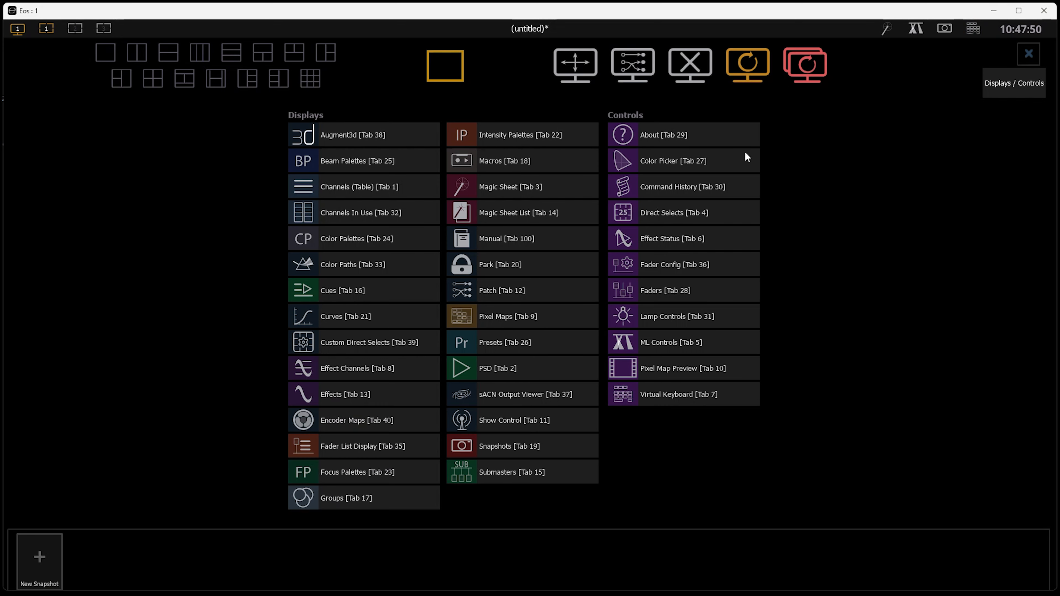
left_click(735, 154)
scroll(268, 296, "down", 5)
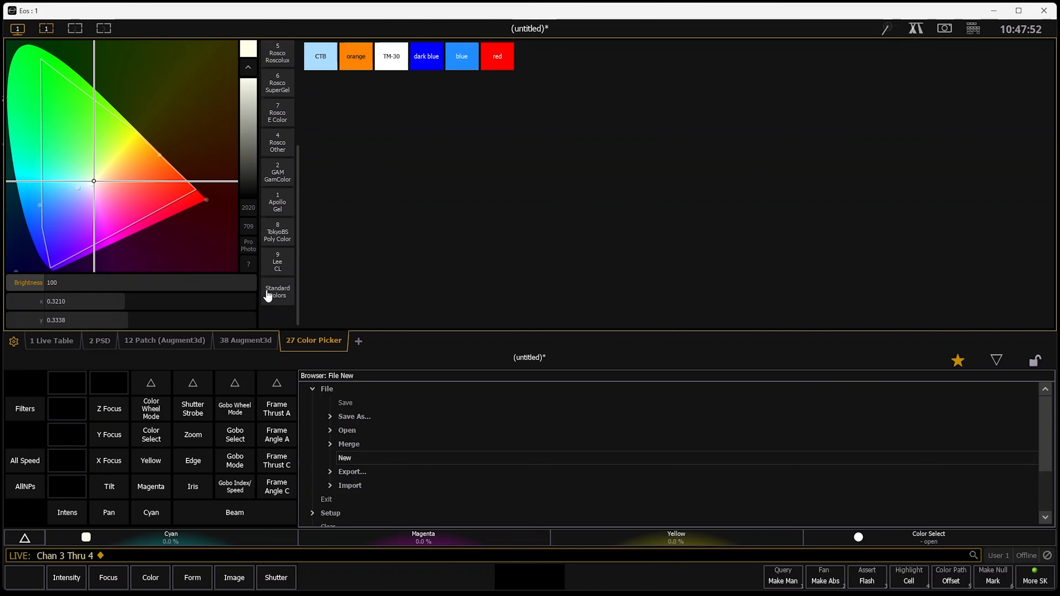
left_click(276, 317)
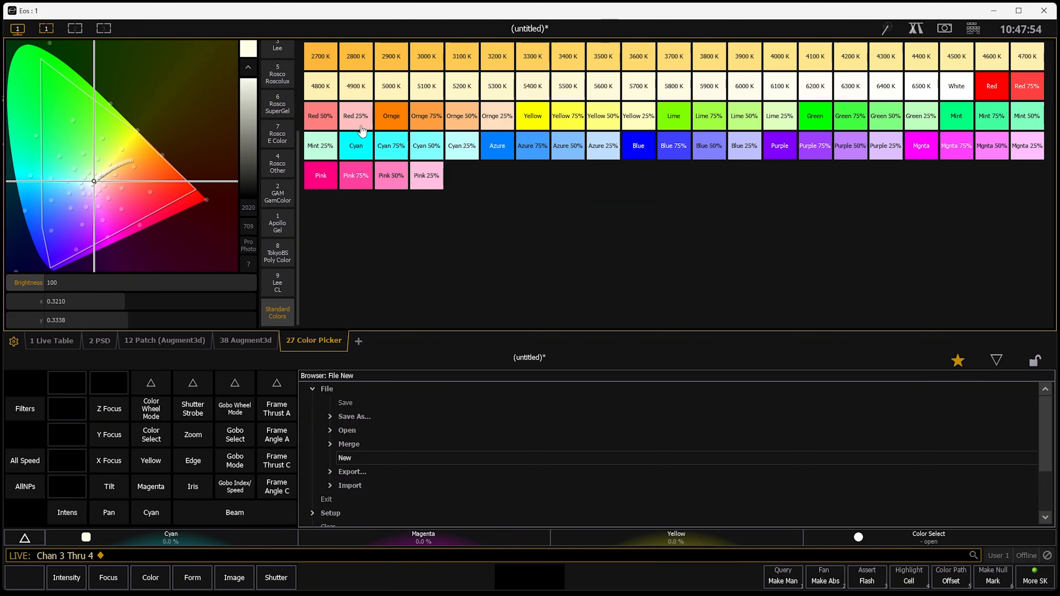
left_click(427, 58)
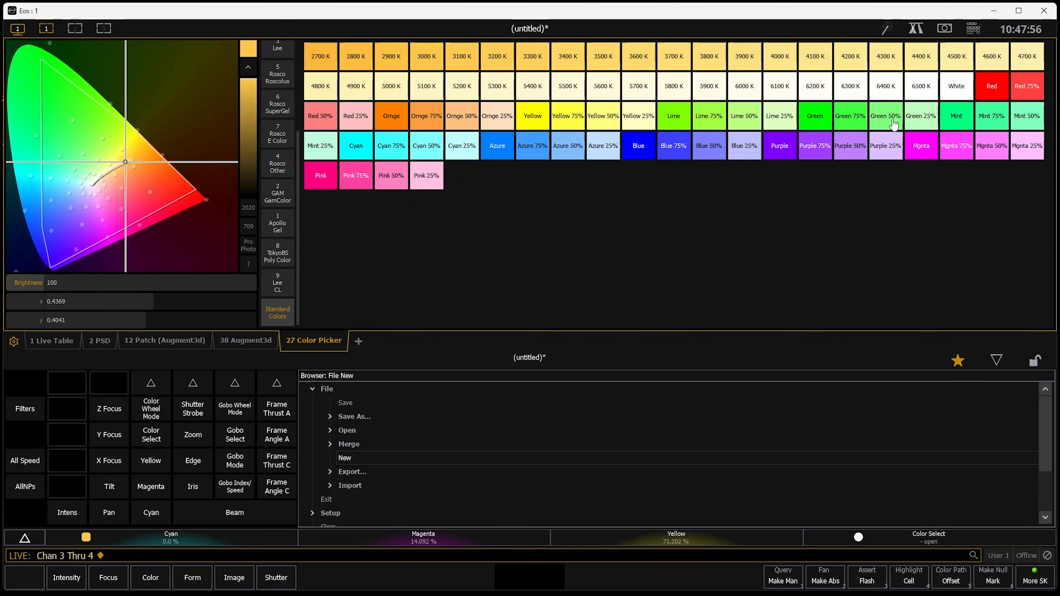
left_click(247, 346)
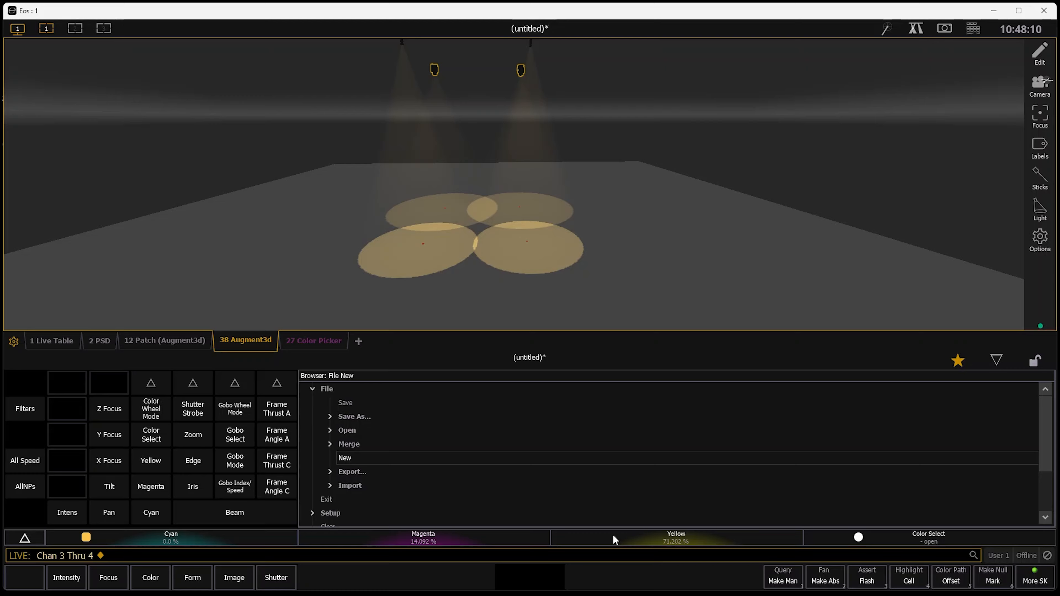
In the patch, set the lumens of channels 3 and 4 to 54000.
key("x")
key("x")
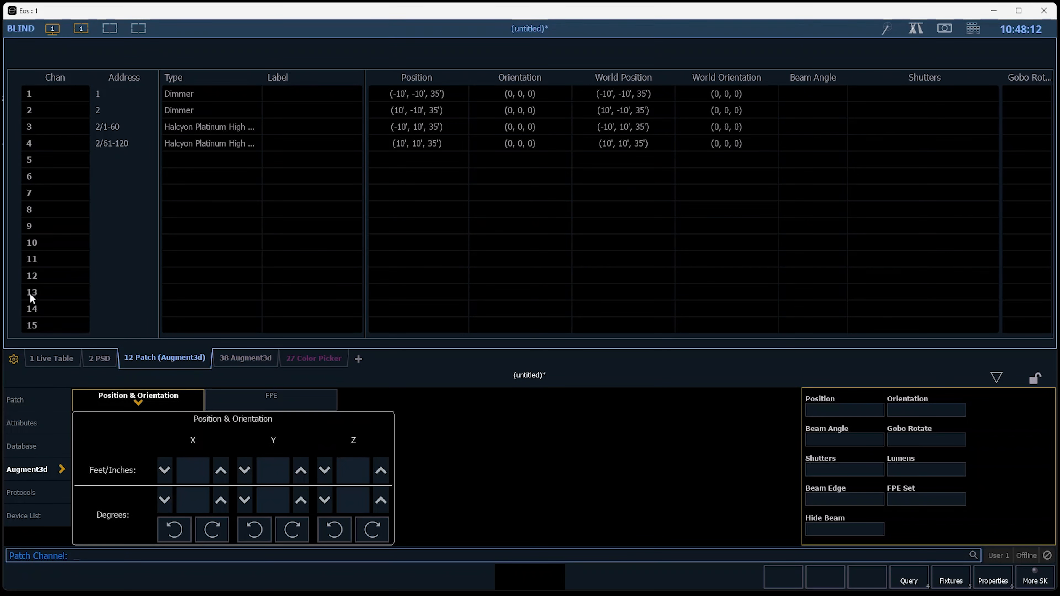
type("3+4")
key("Return")
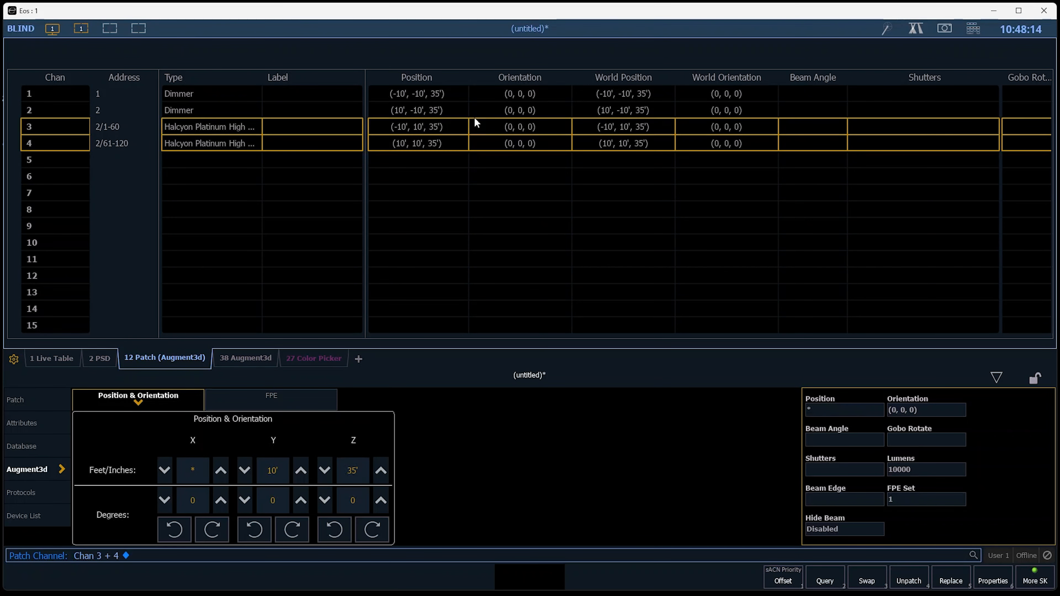
left_click(924, 475)
type("54000")
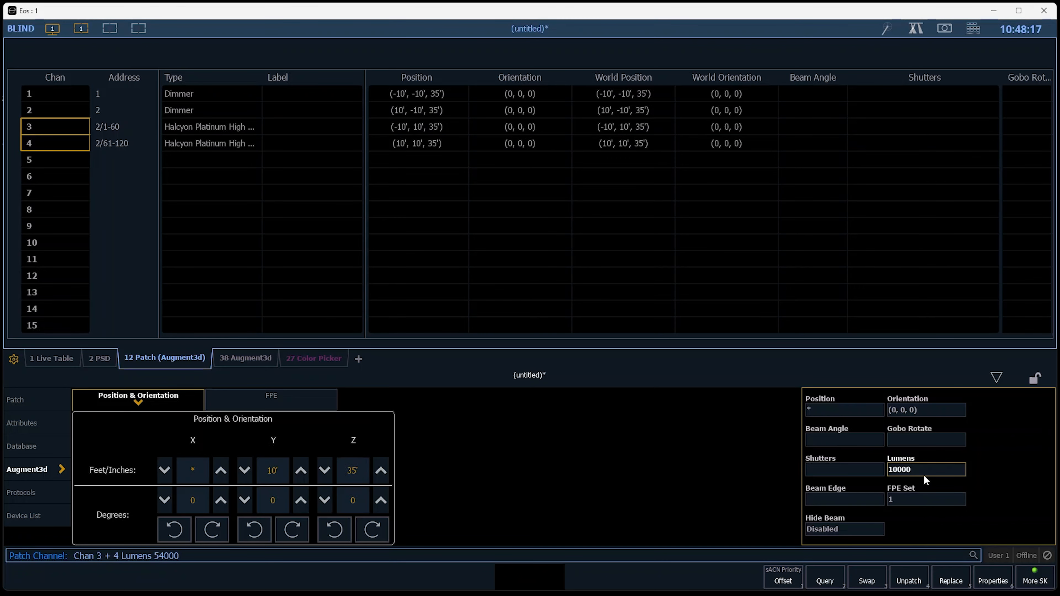
key("Return")
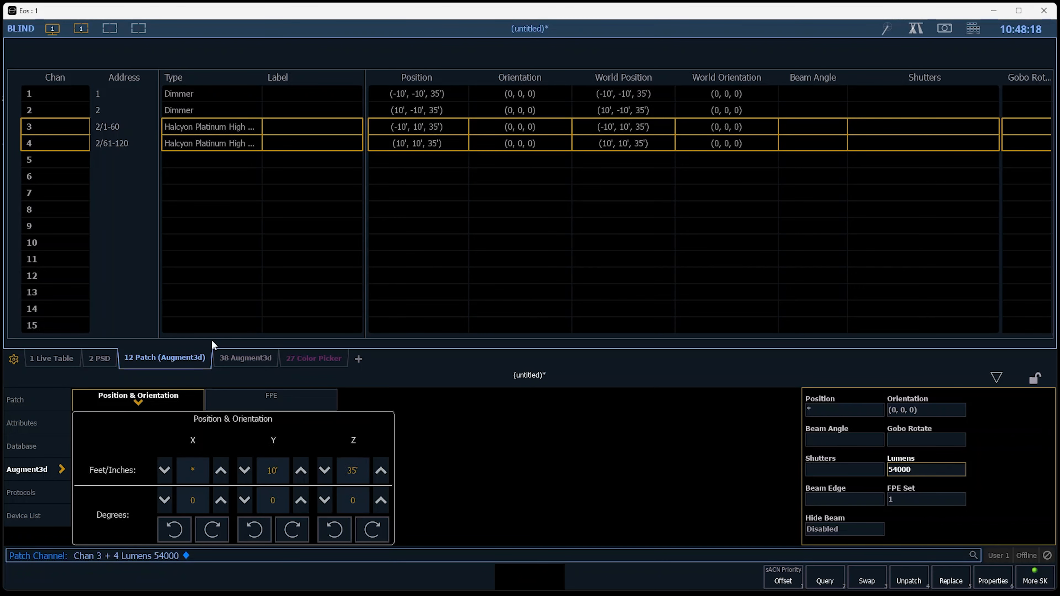
Return to the Augment3d view and examine the fixtures' beams on the stage.
key("F1")
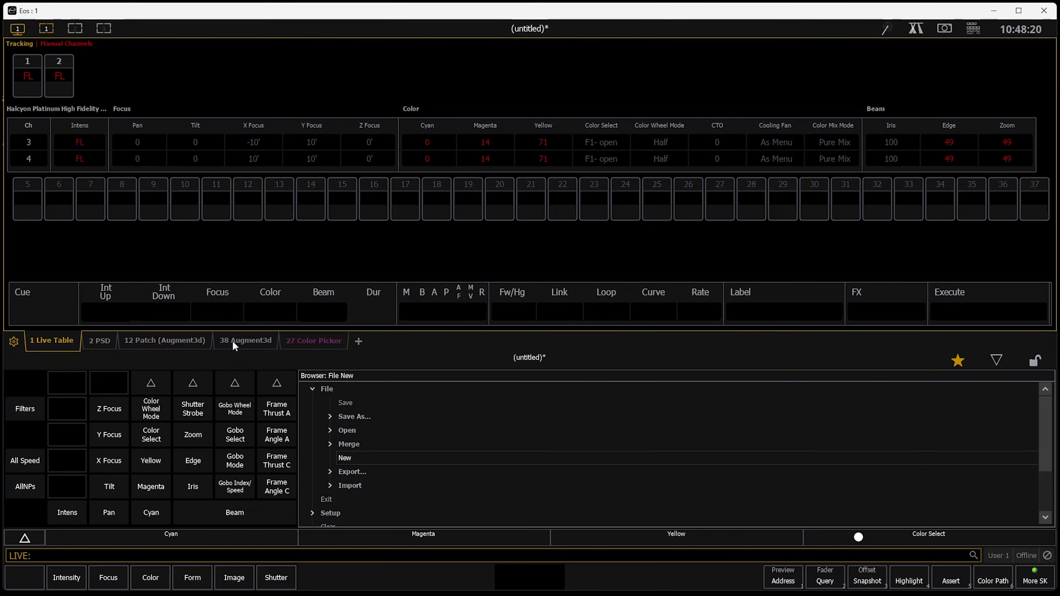
left_click(235, 345)
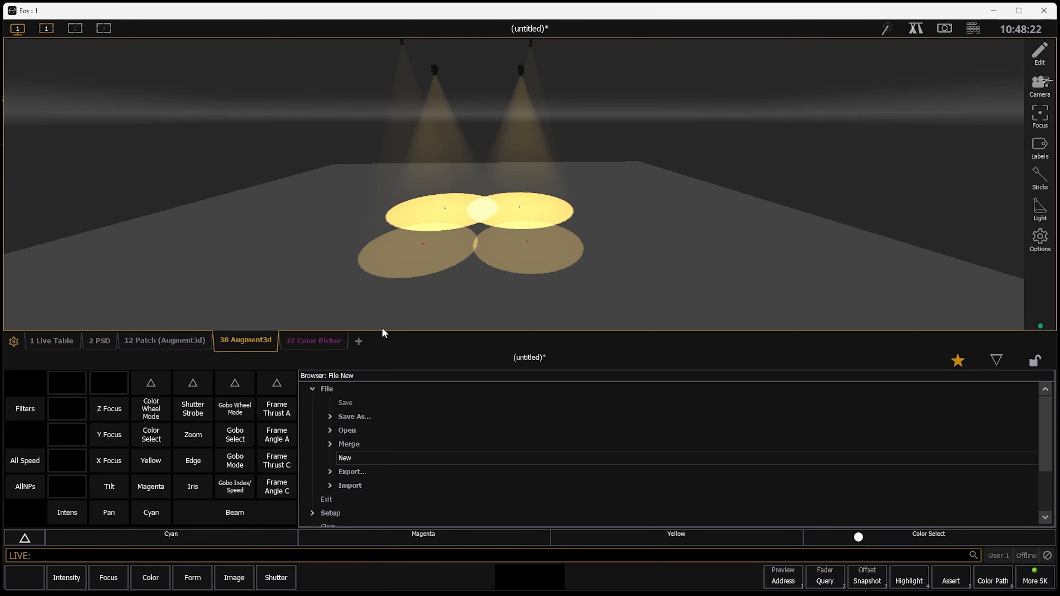
scroll(536, 219, "up", 3)
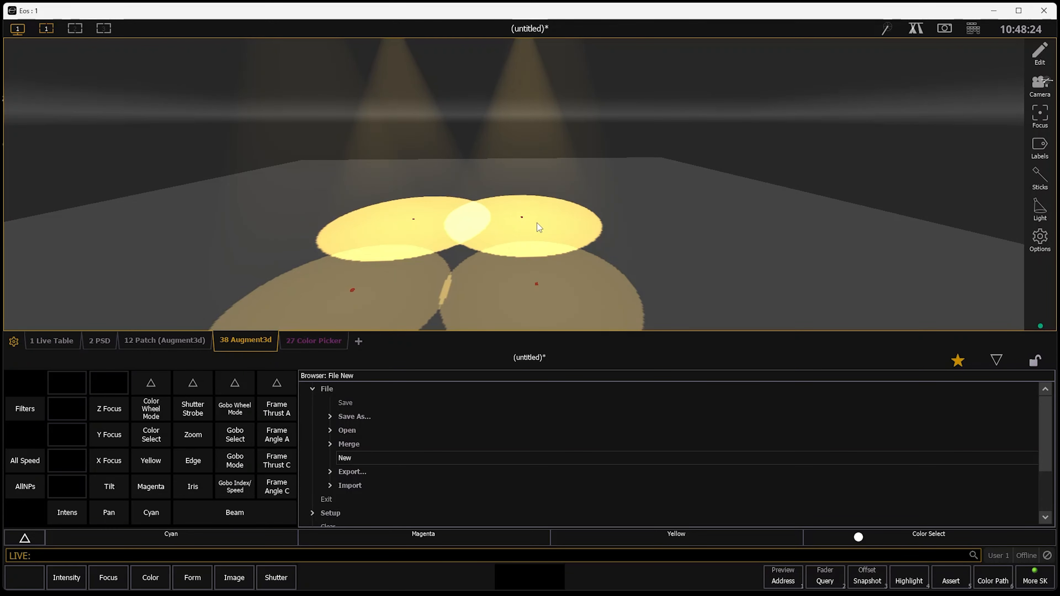
right_click_drag(708, 261, 588, 247)
right_click_drag(663, 251, 415, 206)
key("q")
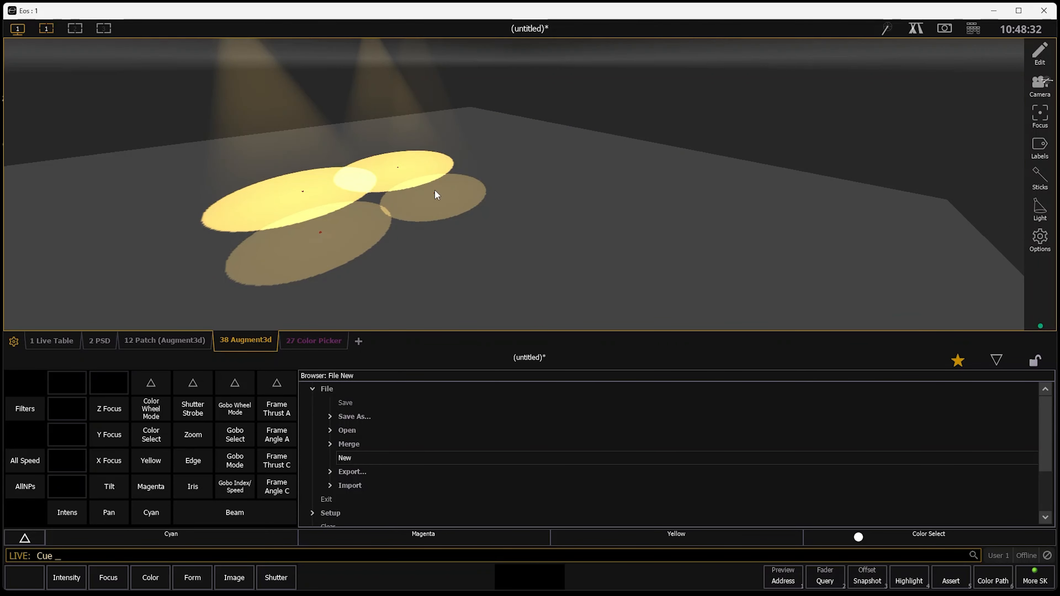
key("Page_Down")
right_click_drag(580, 241, 421, 216)
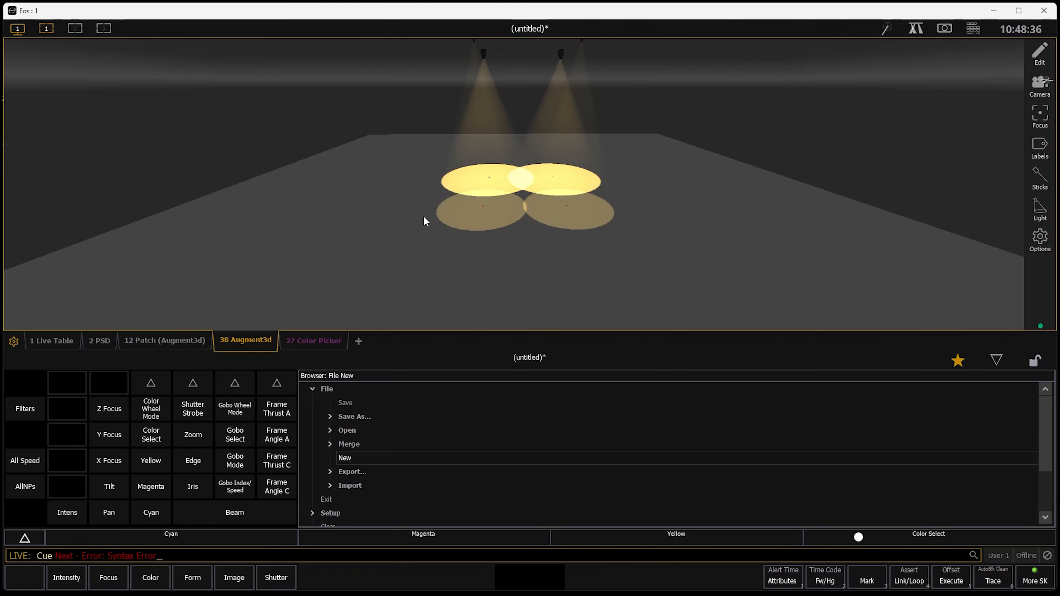
key("BackSpace")
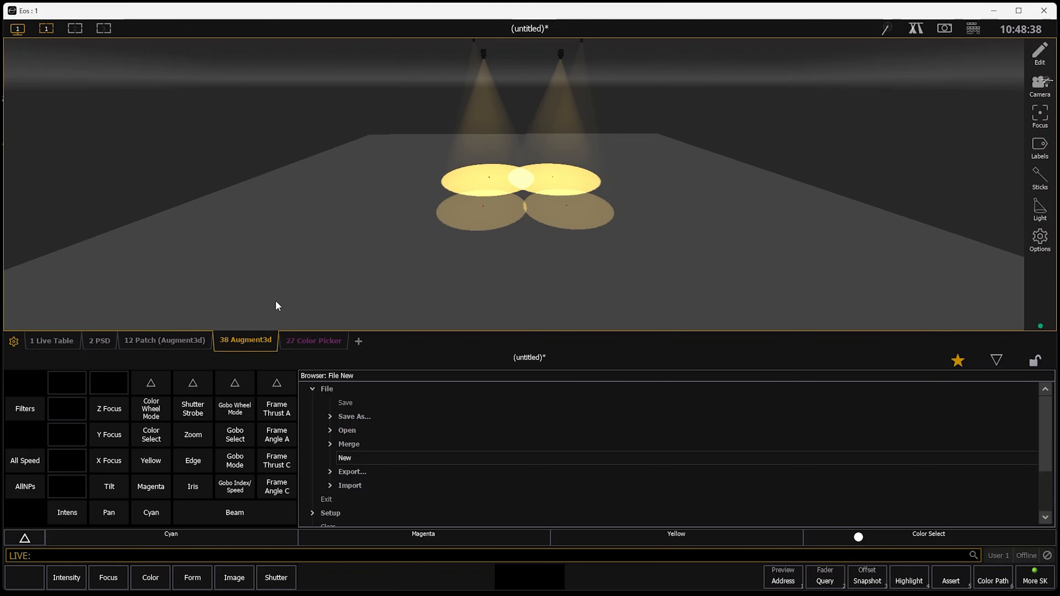
Select channels 3 and 4 and pick a pale blue from the color picker.
key("1")
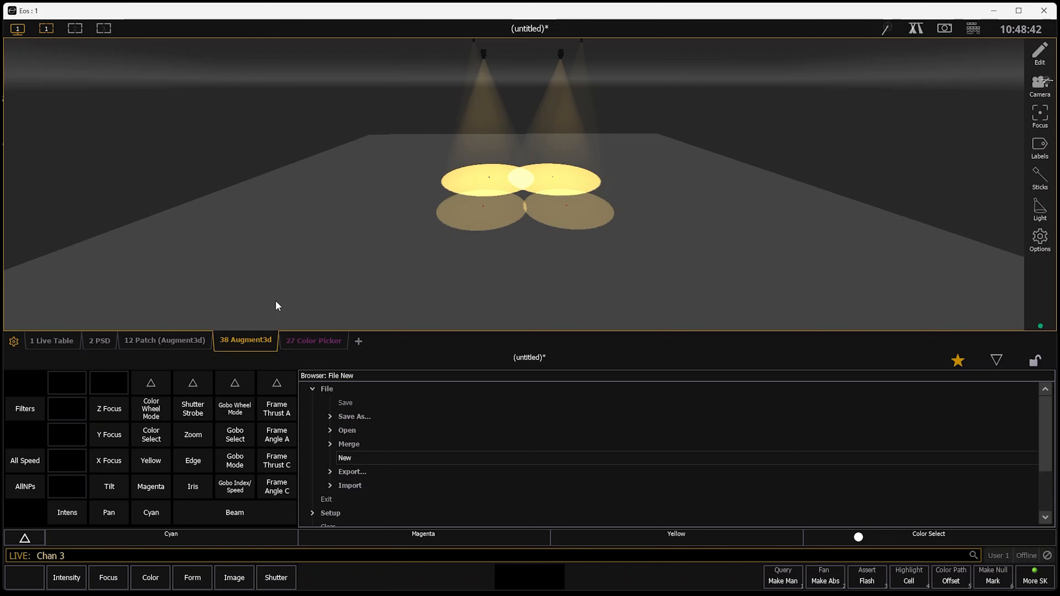
key("BackSpace")
type("3+4")
key("Return")
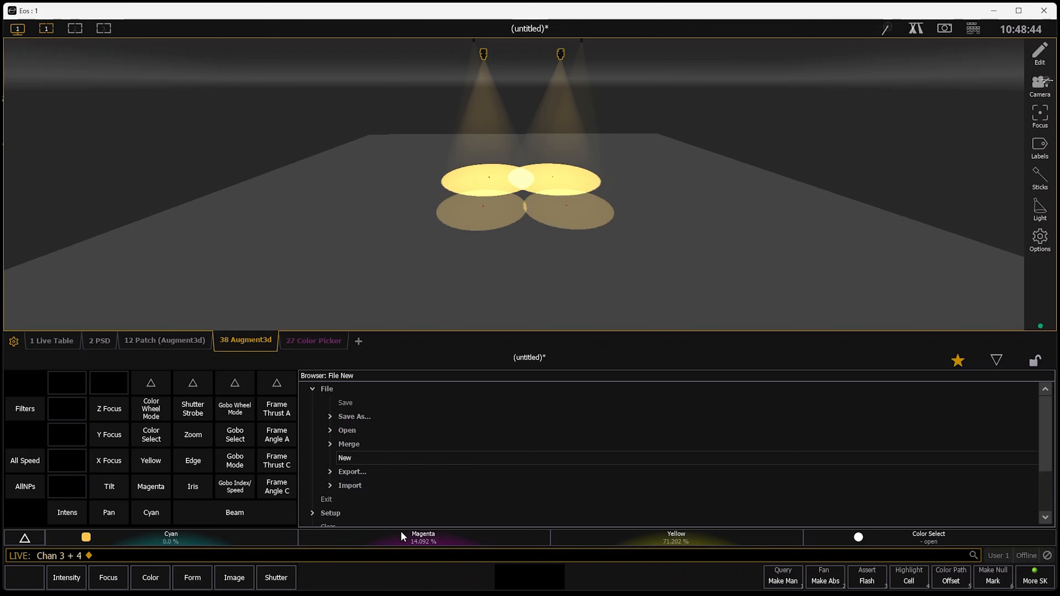
left_click(916, 28)
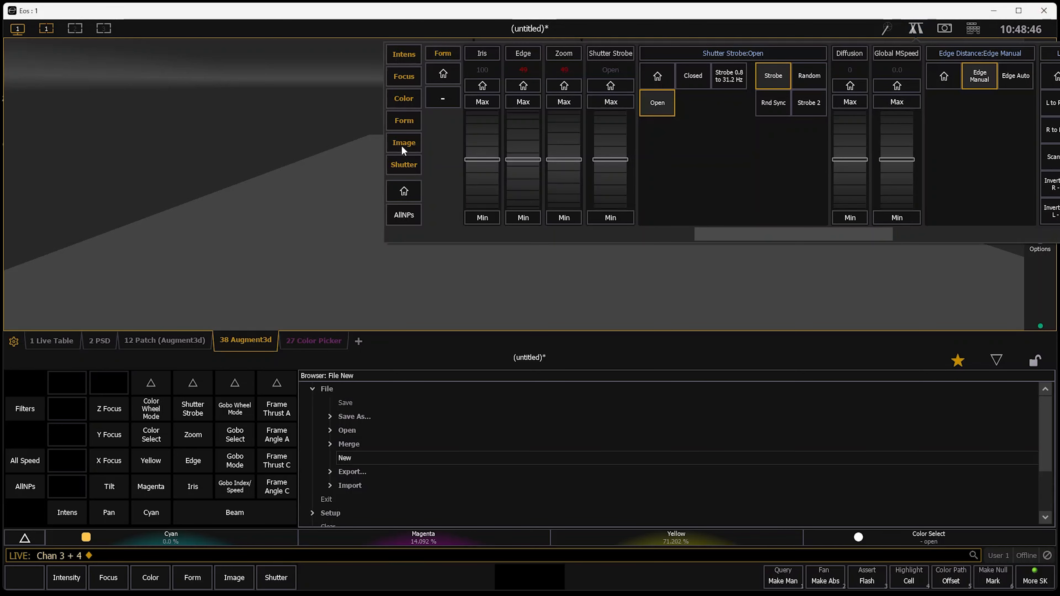
left_click_drag(739, 235, 527, 244)
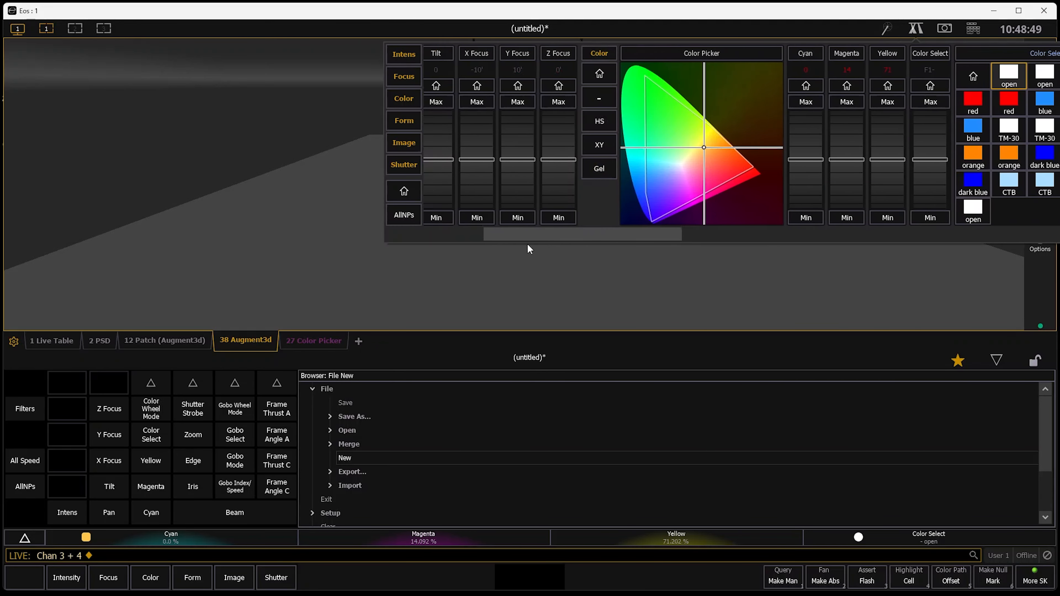
left_click(664, 177)
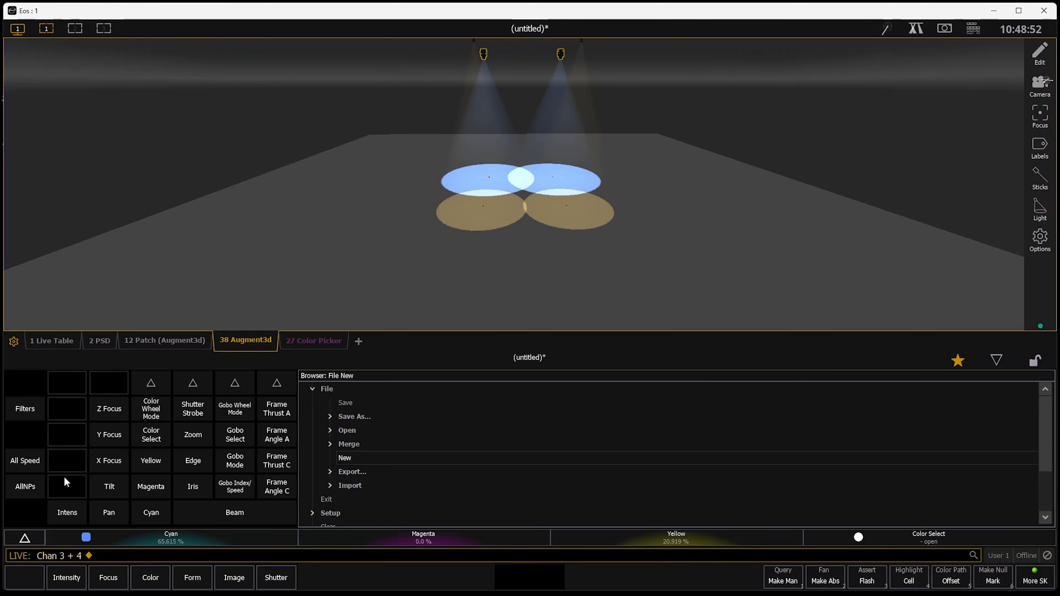
In the patch, set the lumens of channels 3 and 4 to 10000.
key("ctrl+a")
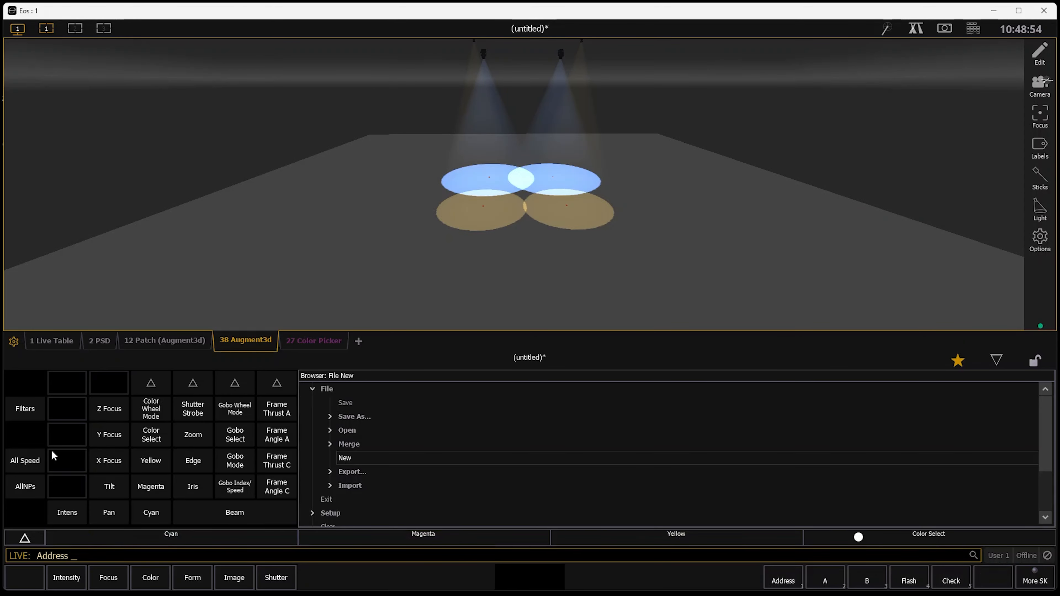
key("ctrl+a")
type("3+4")
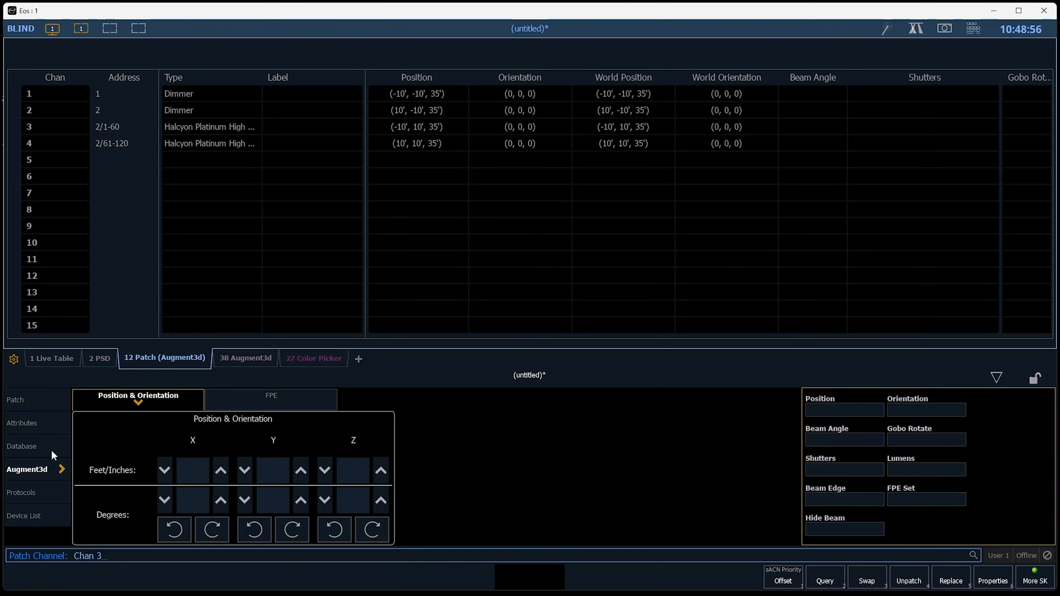
key("Return")
left_click(911, 469)
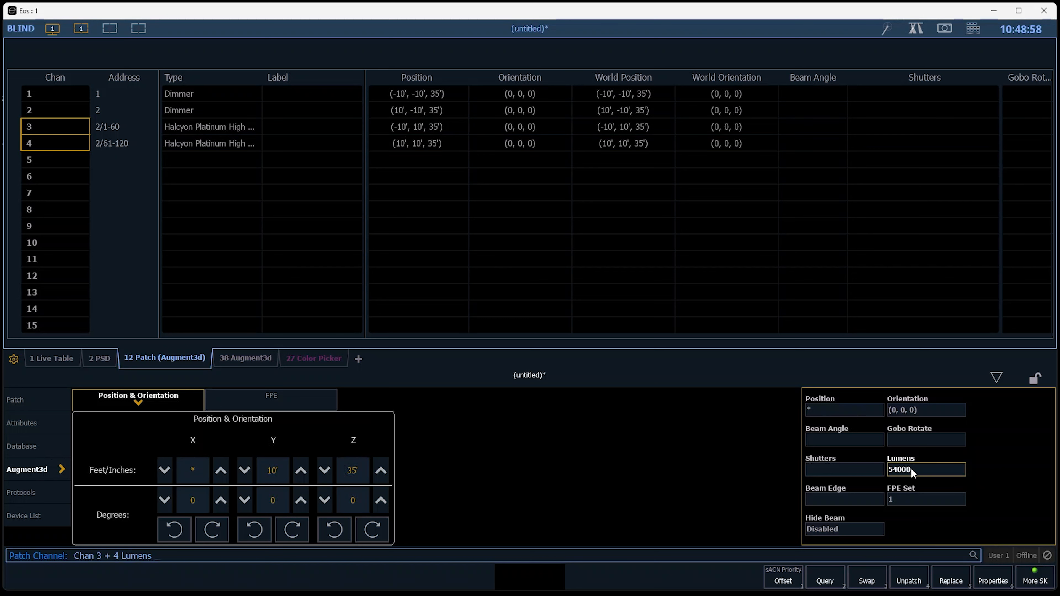
type("10000")
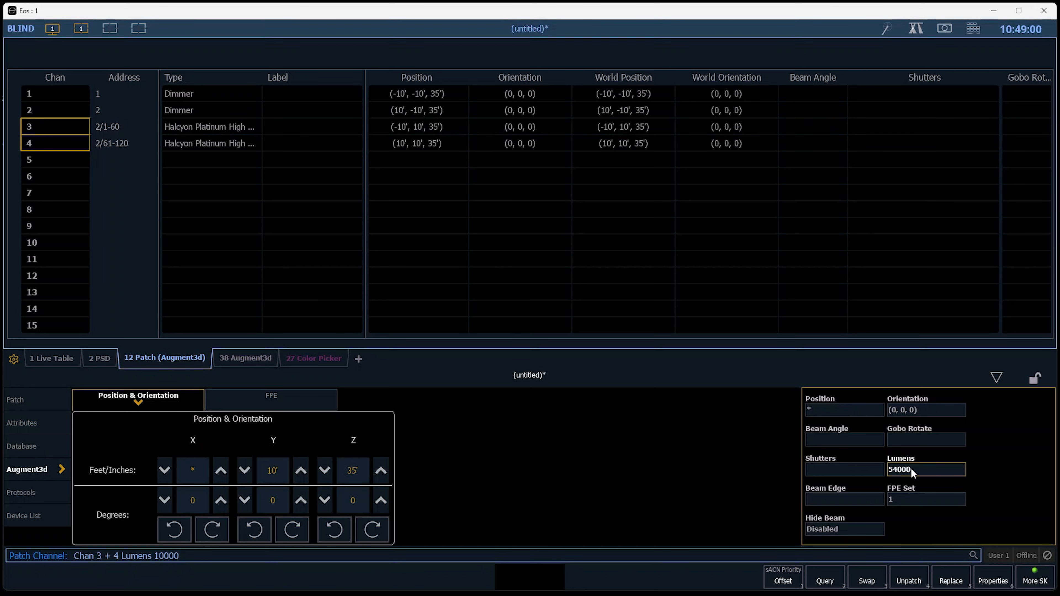
key("Return")
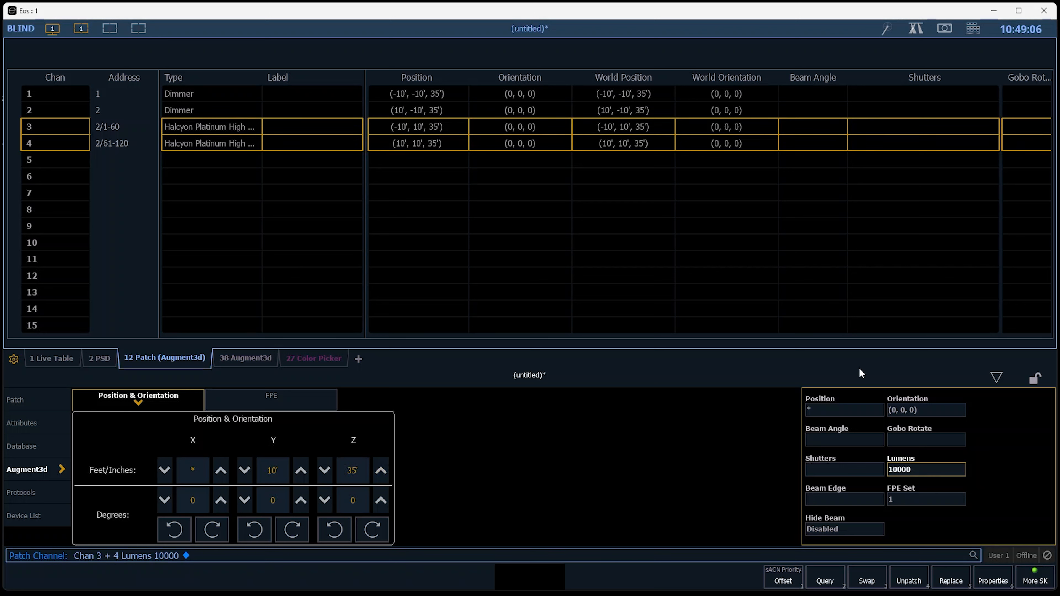
Select channels 1 and 2 in the patch and open their lumens setting.
type("1+2")
key("Return")
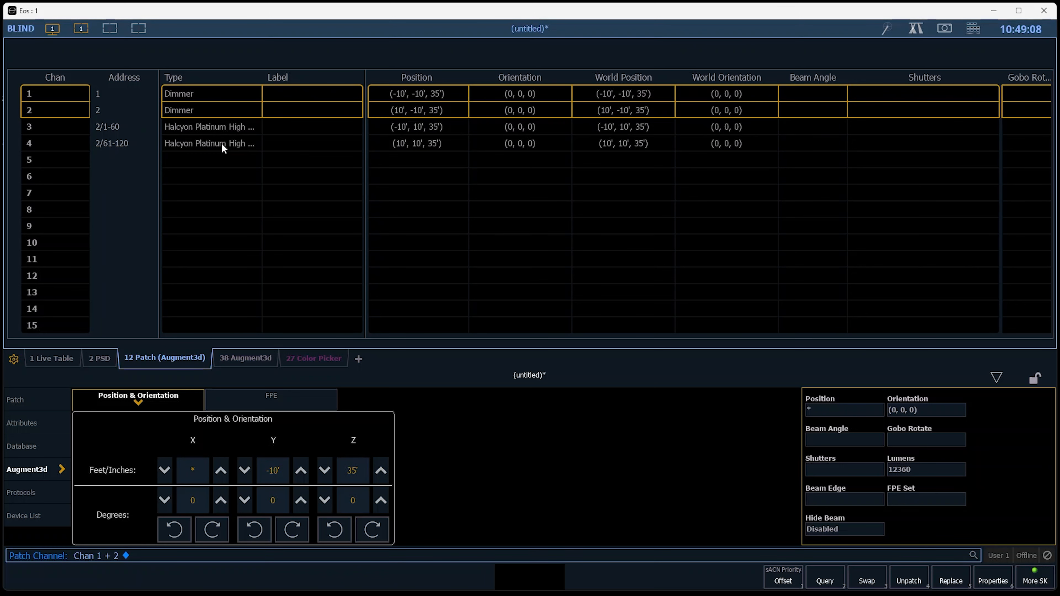
left_click(942, 472)
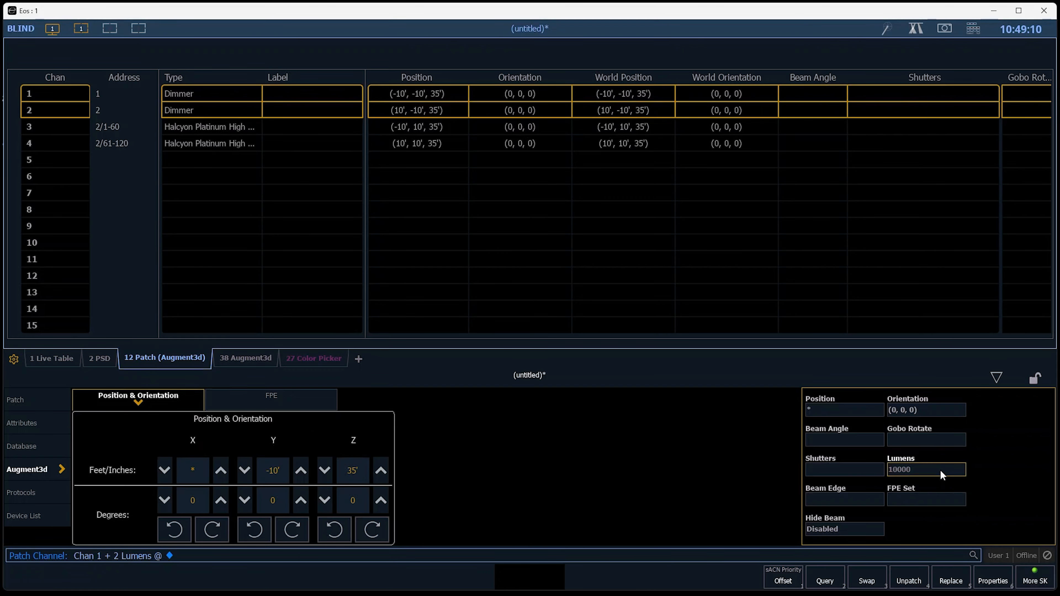
Return to the Augment3d view and examine the beams on the stage with channels 3 and 4 selected.
key("F1")
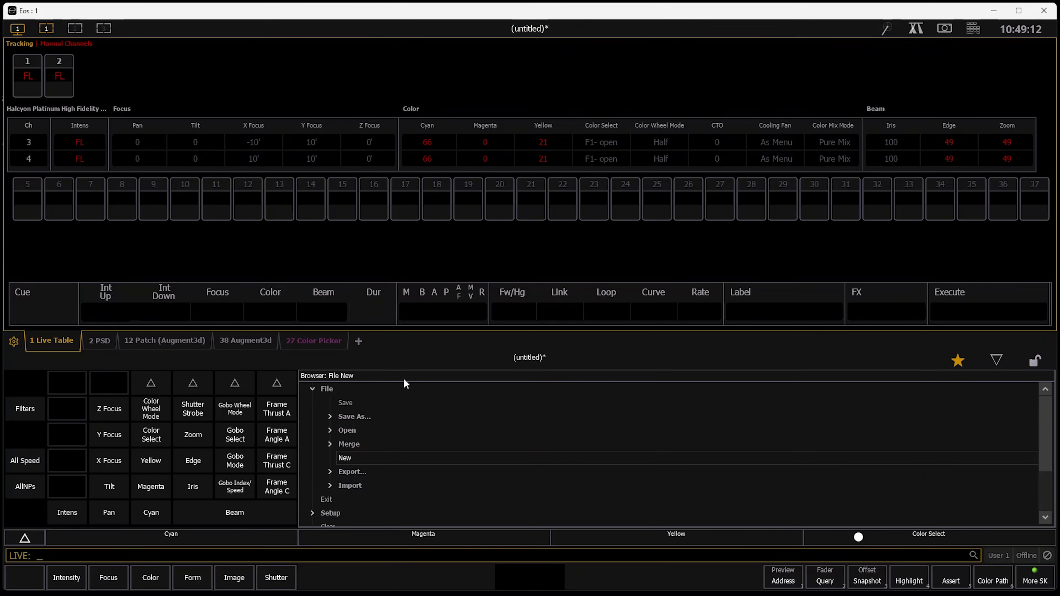
left_click(253, 341)
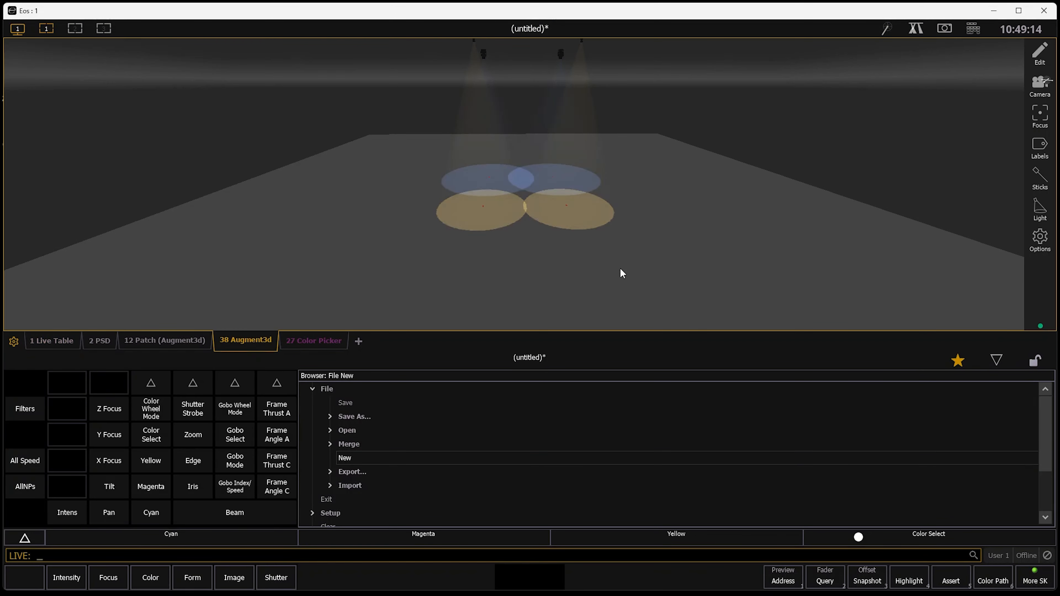
scroll(604, 199, "up", 1)
middle_click_drag(603, 201, 584, 223)
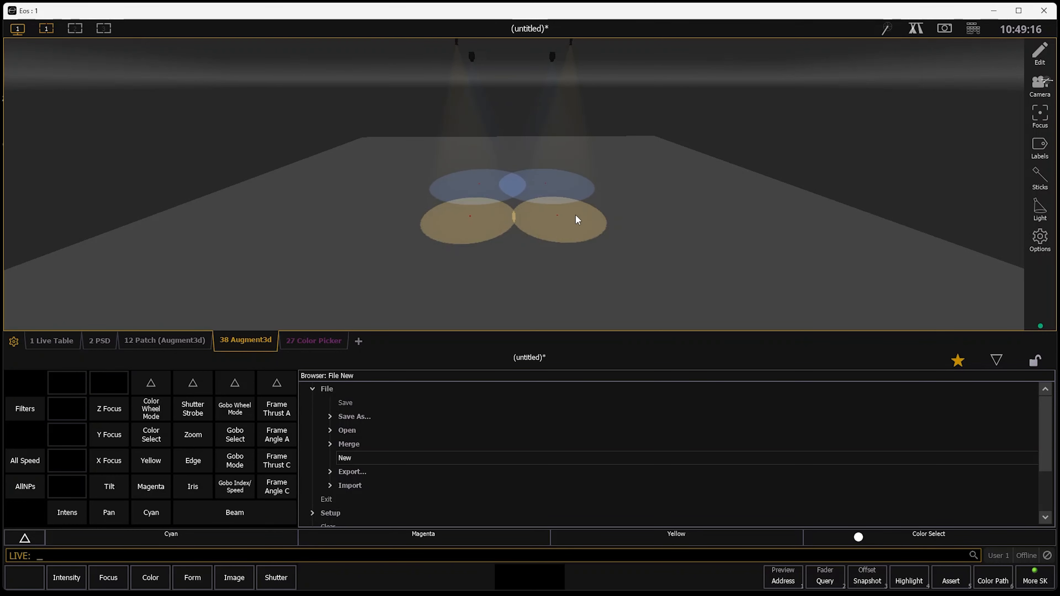
type("3+4")
key("Return")
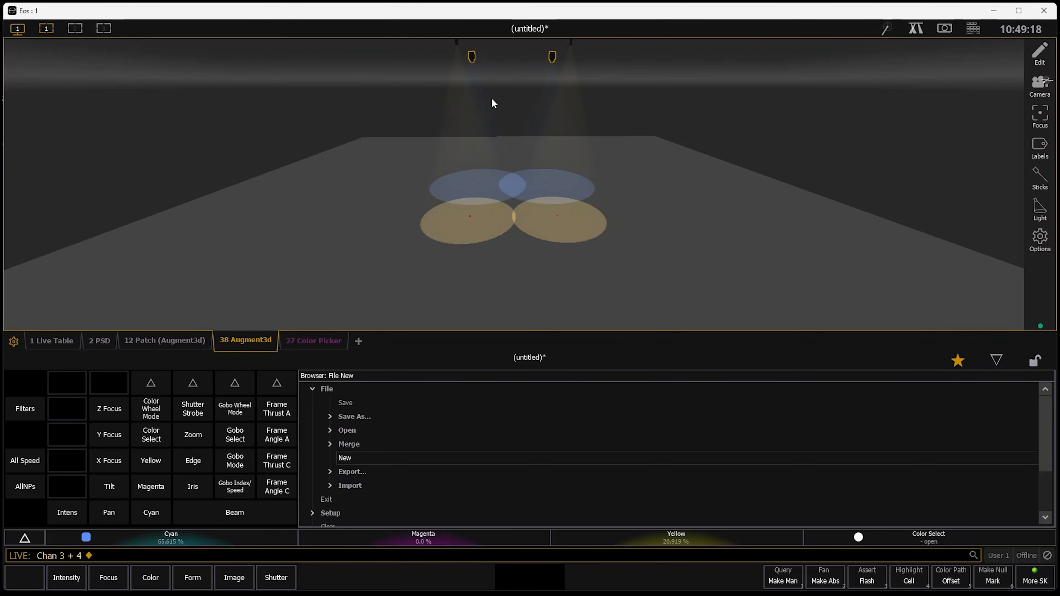
scroll(515, 230, "up", 1)
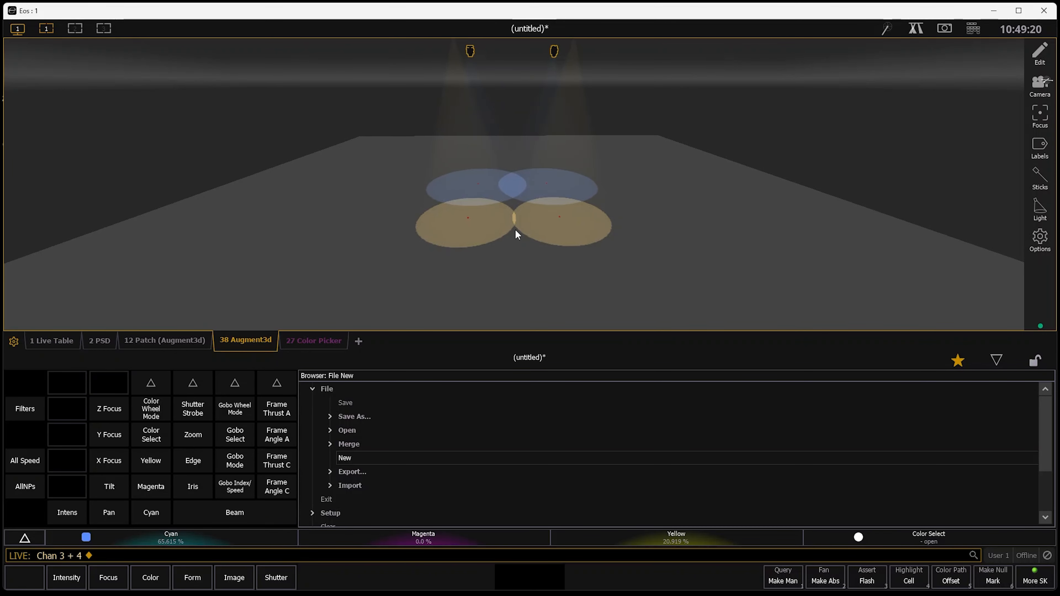
left_click(519, 247)
left_click_drag(525, 242, 516, 222)
Set channels 1 and 2 to full intensity.
type("1+12")
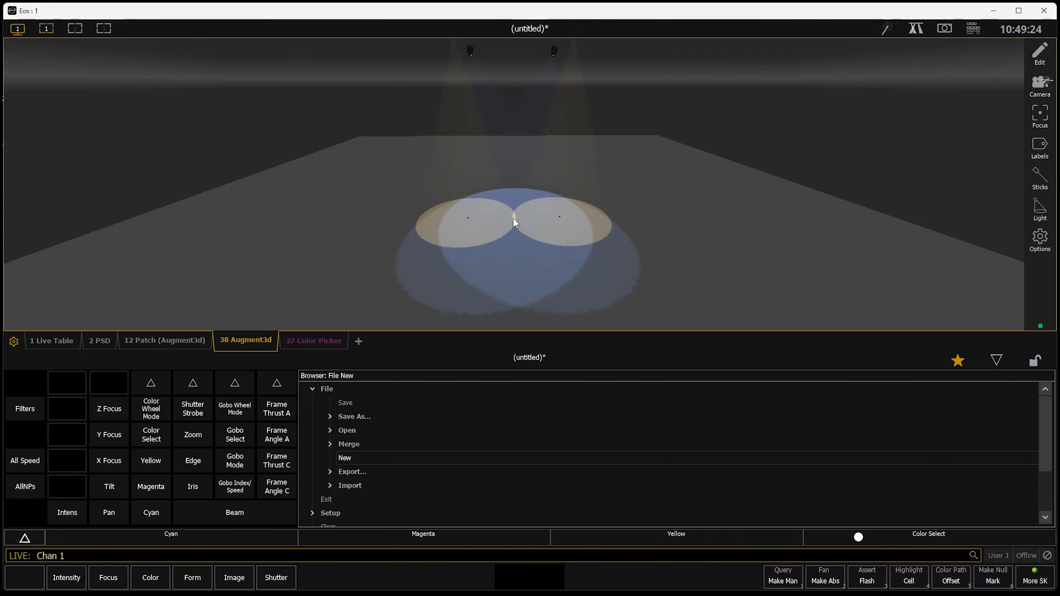
key("BackSpace")
key("BackSpace")
type("2")
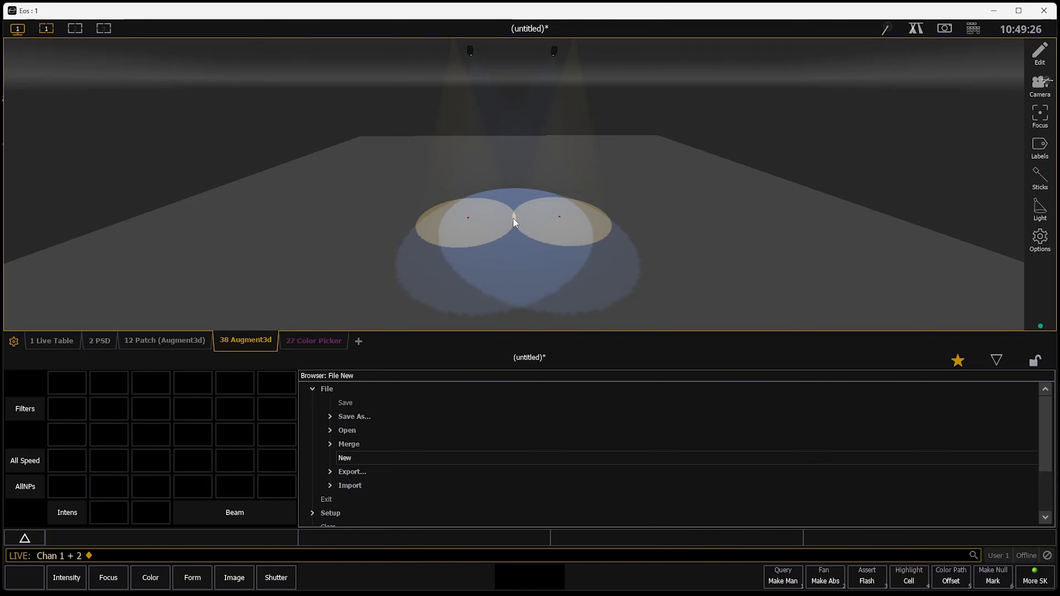
type("af")
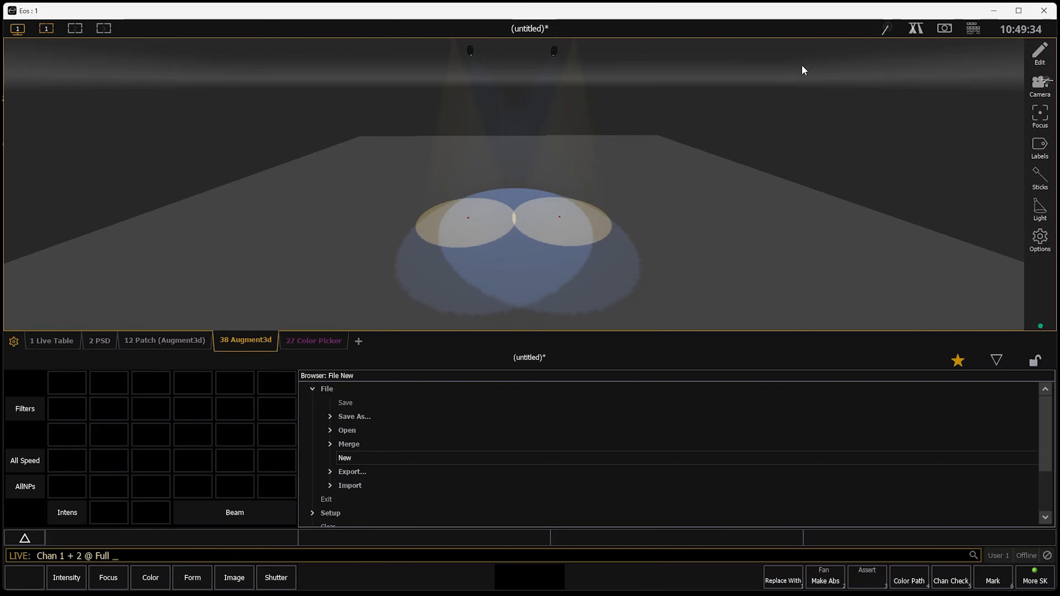
In the patch, set the lumens of channels 3 and 4 to 54000.
key("ctrl+p")
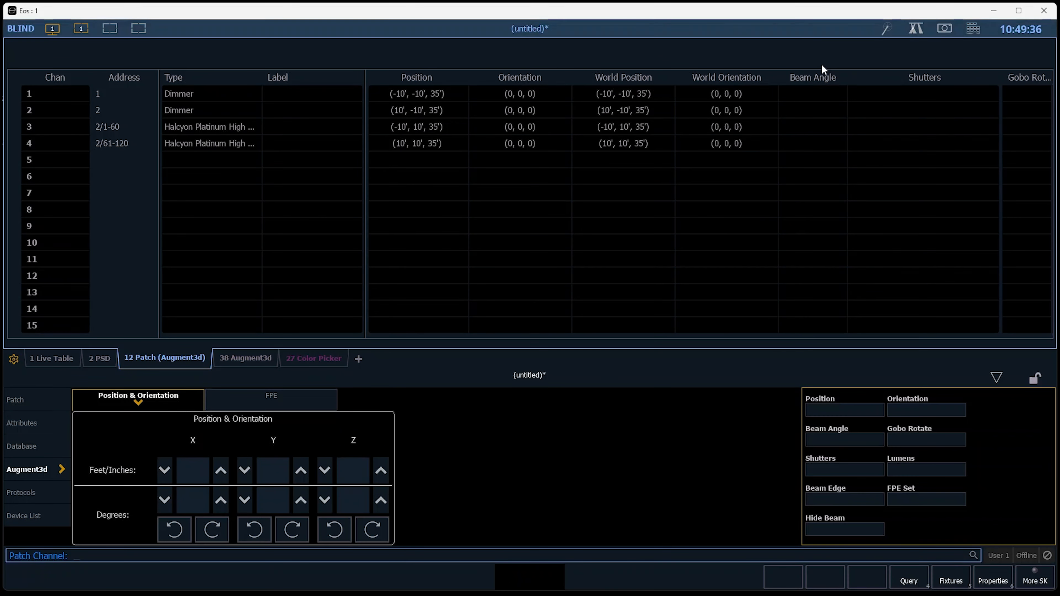
type("3 + 4")
key("Return")
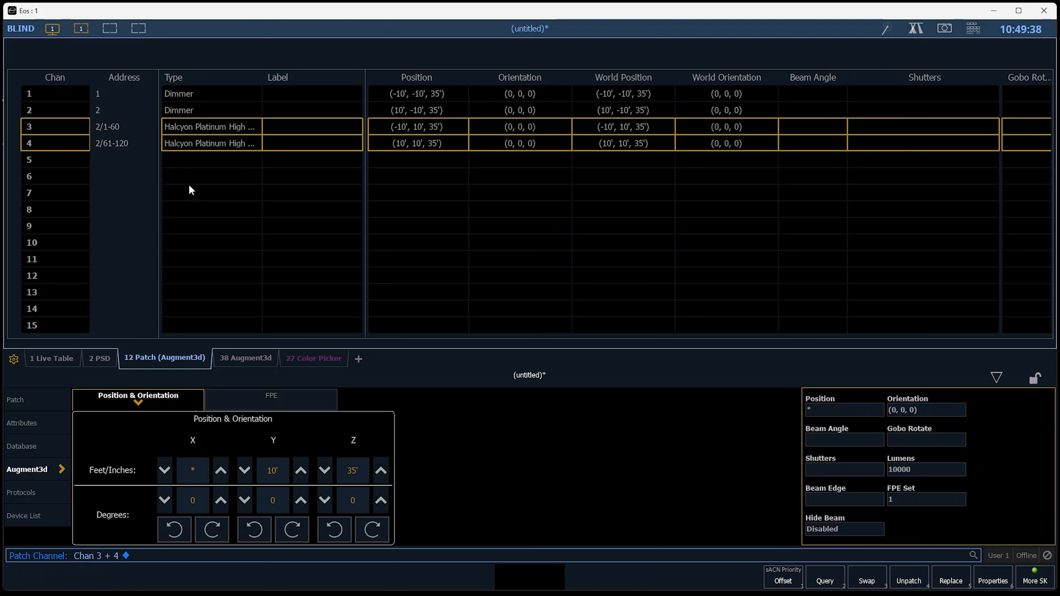
left_click(935, 463)
type("5400")
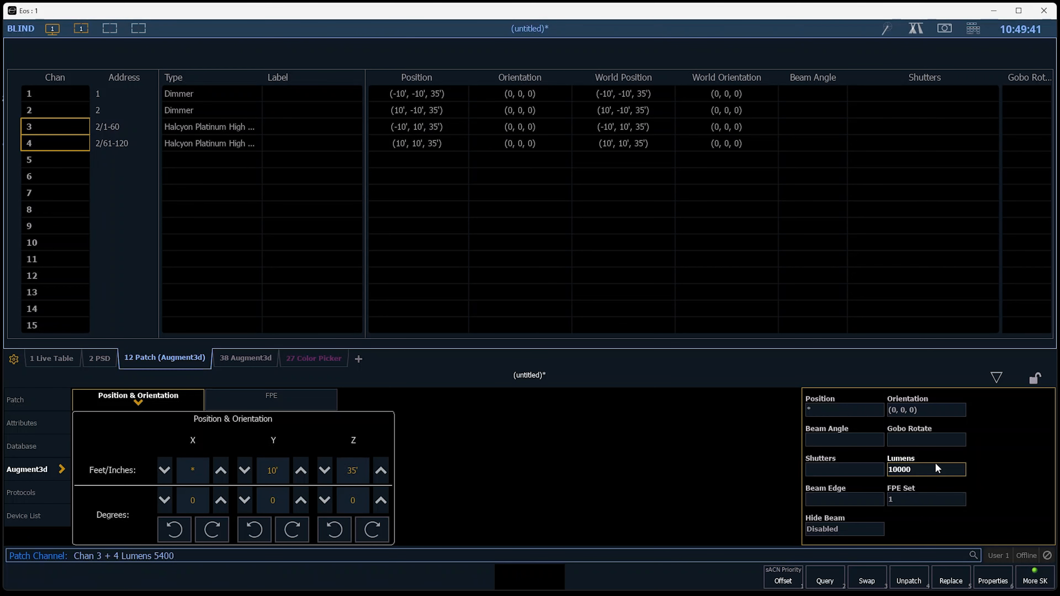
key("Return")
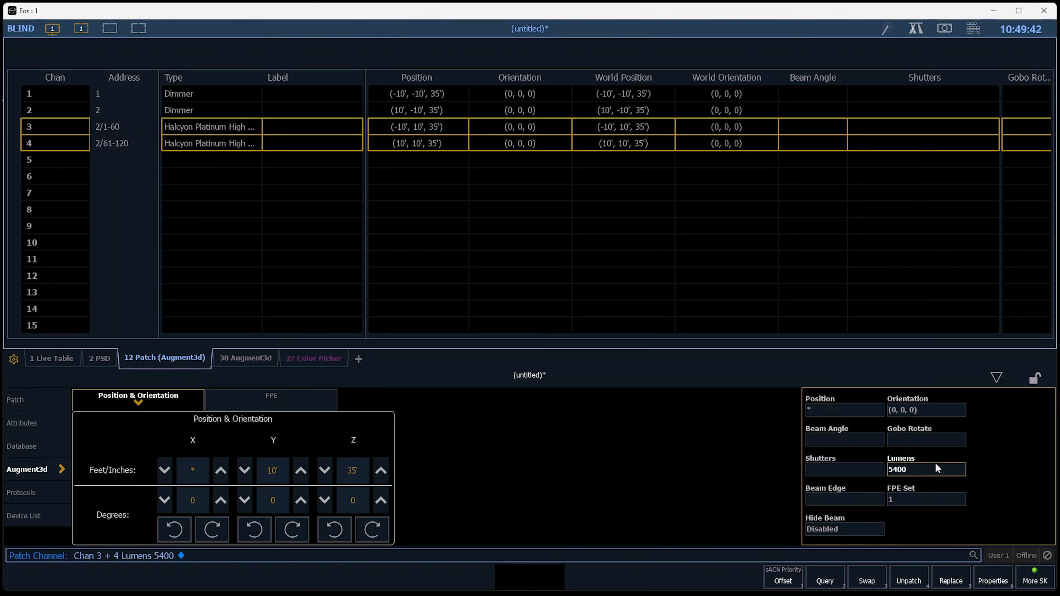
left_click(935, 463)
type("54000")
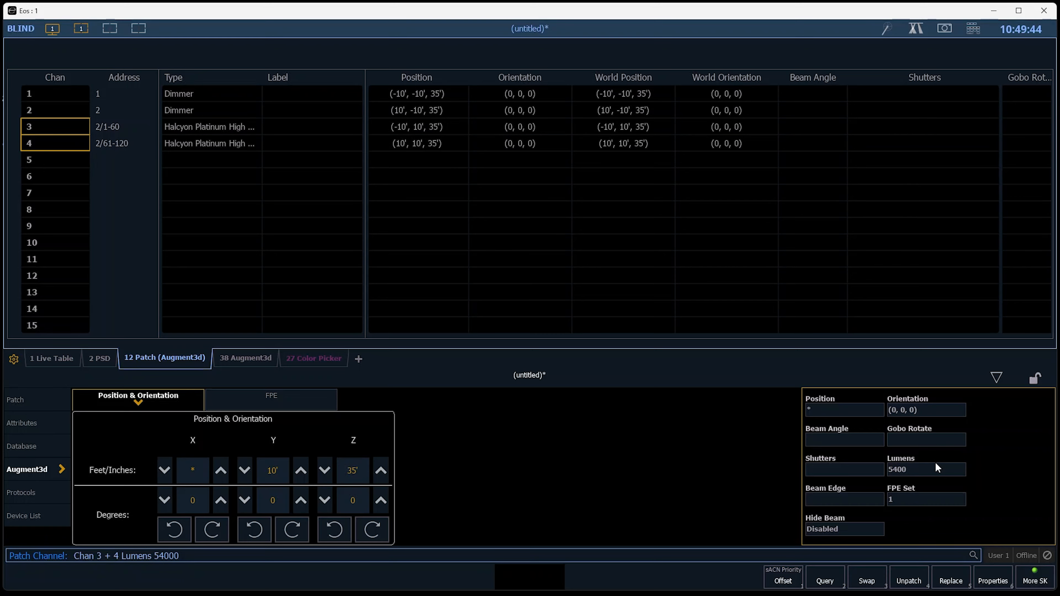
key("Return")
Return to the Augment3d view and set channels 3 and 4 to 50 percent intensity.
key("F1")
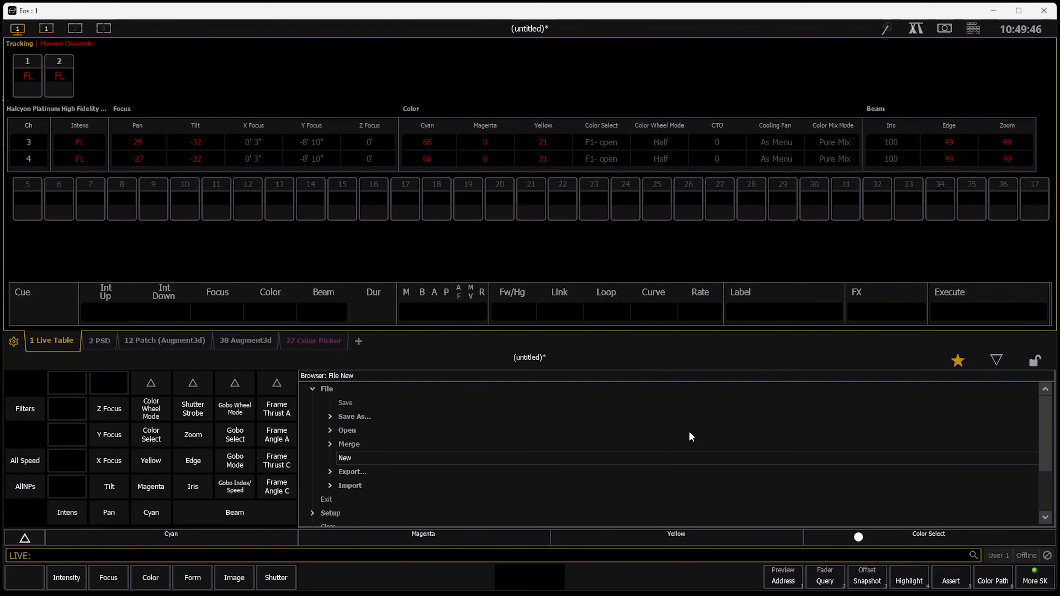
left_click(248, 340)
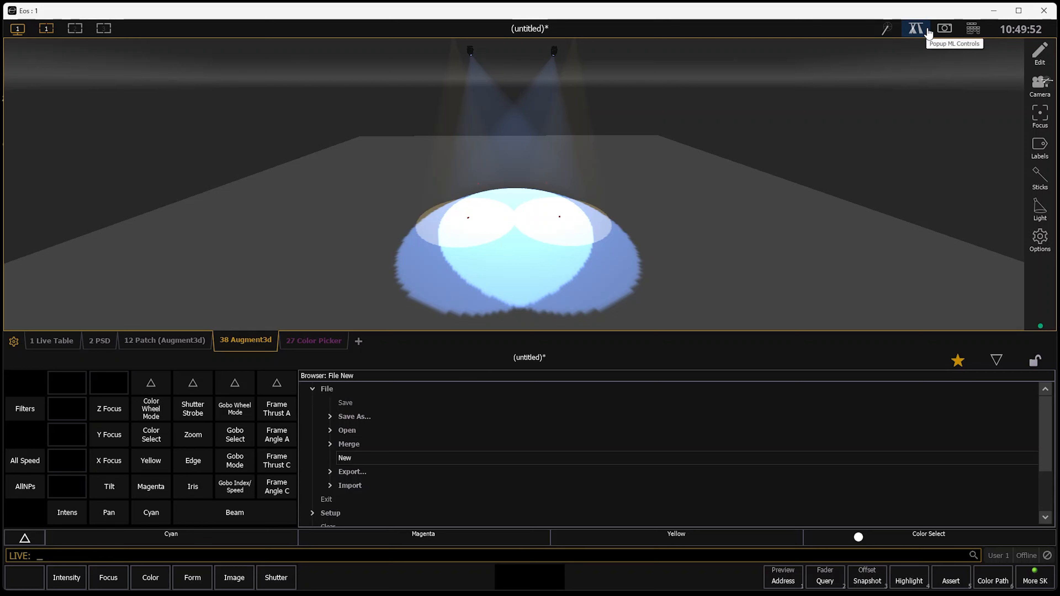
type("1+2")
key("Return")
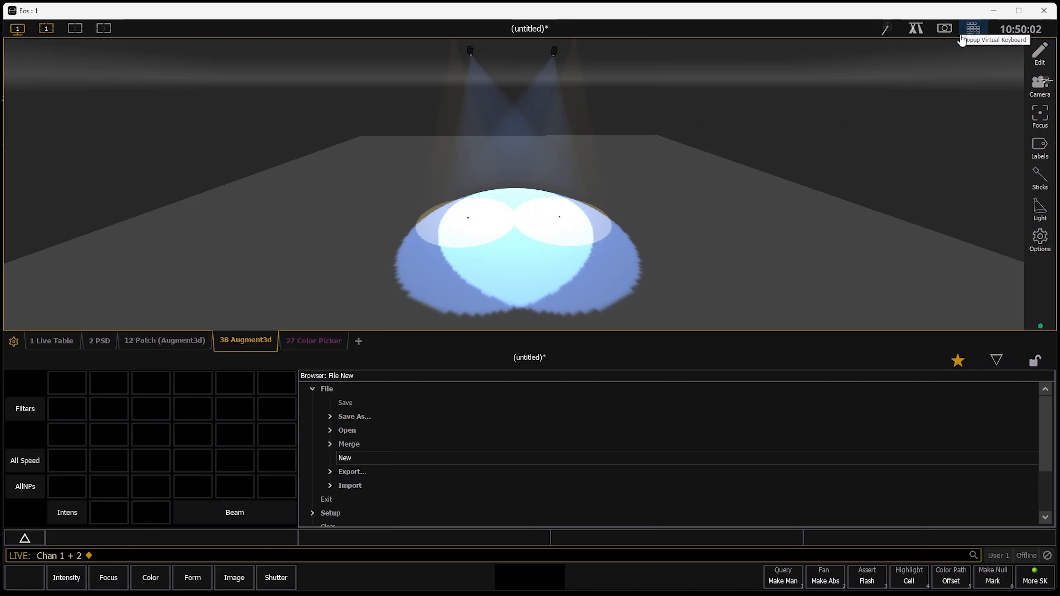
type("3+4")
key("Return")
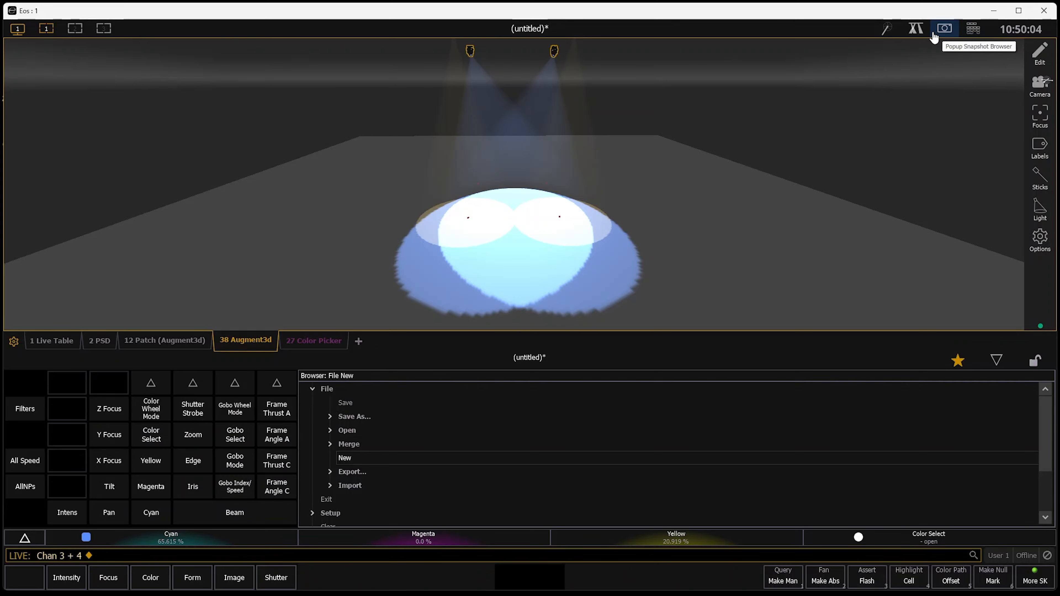
type("@ 50")
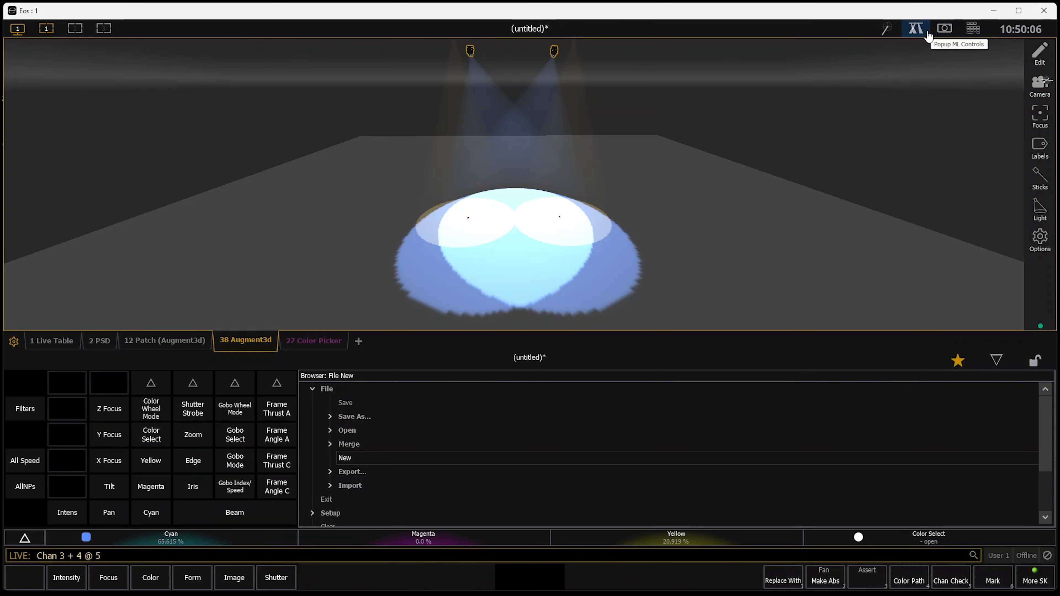
key("Return")
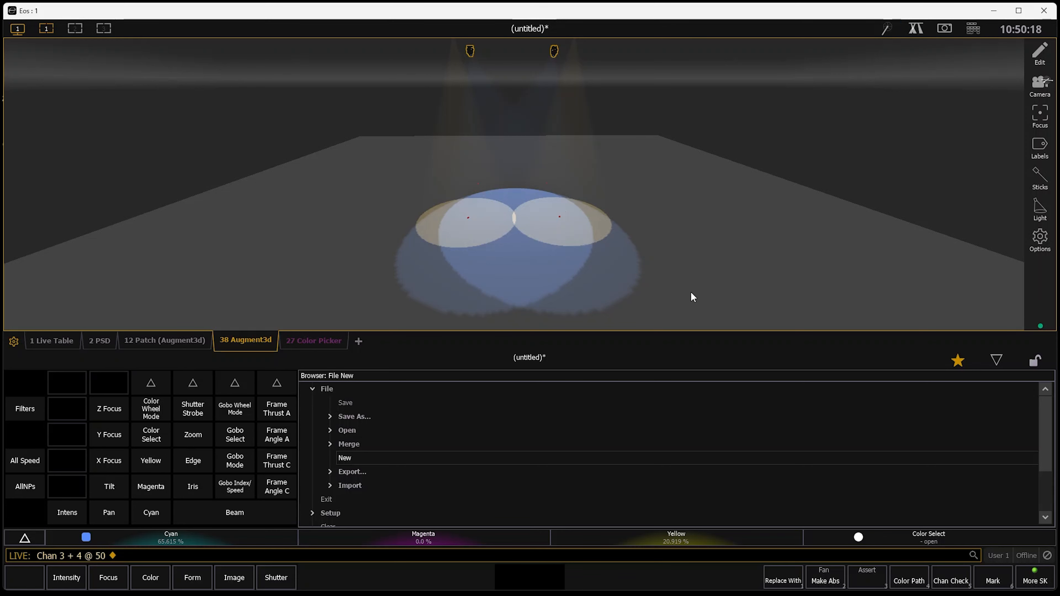
Open the lumens setting of channels 3 and 4 in the patch, then return to the Augment3d view.
key("ctrl+a")
key("ctrl+a")
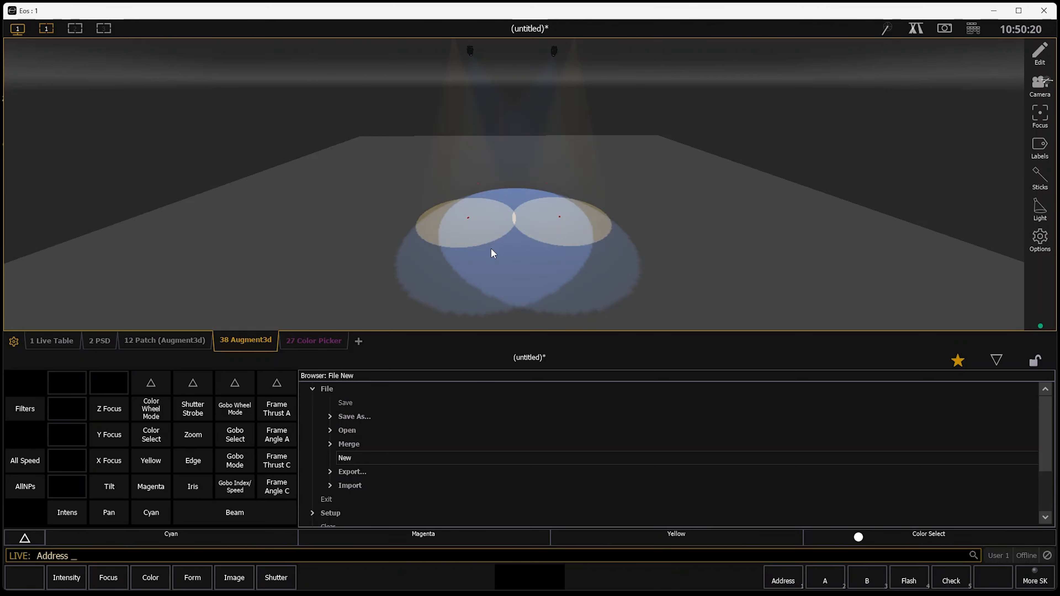
type("3+4")
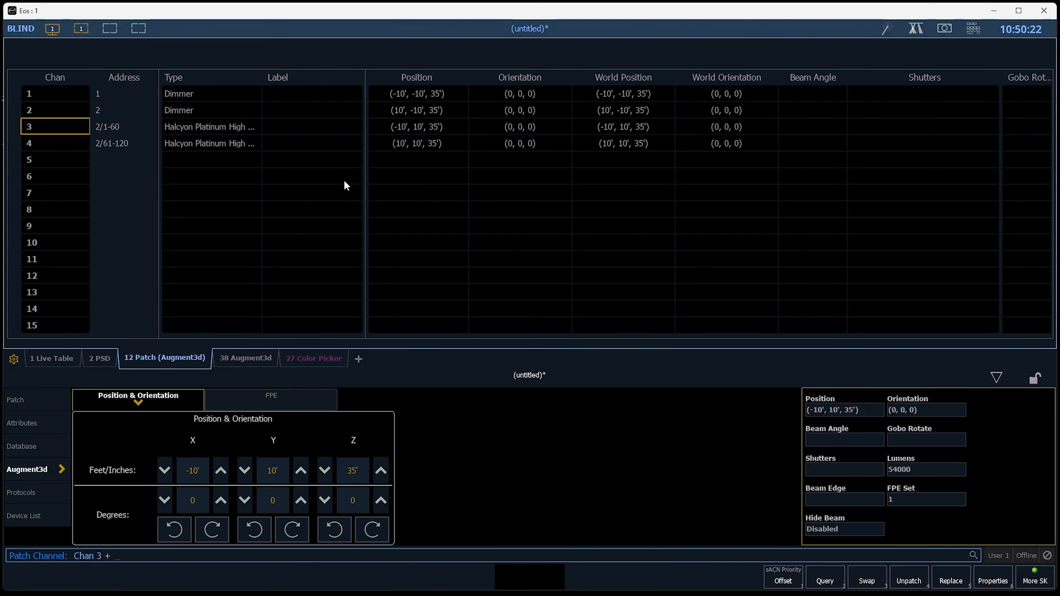
key("Return")
left_click(945, 473)
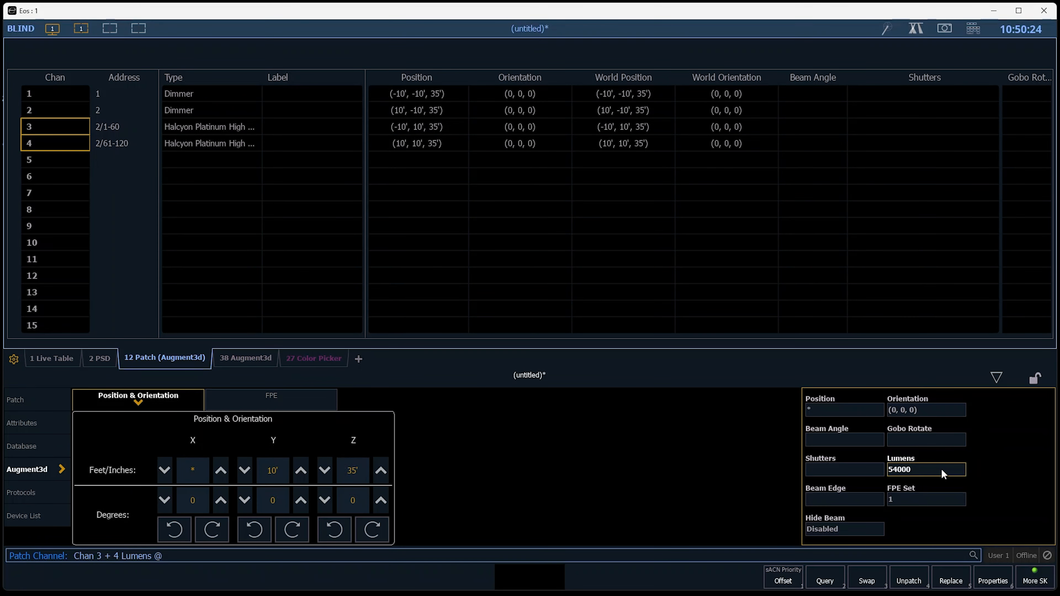
key("F1")
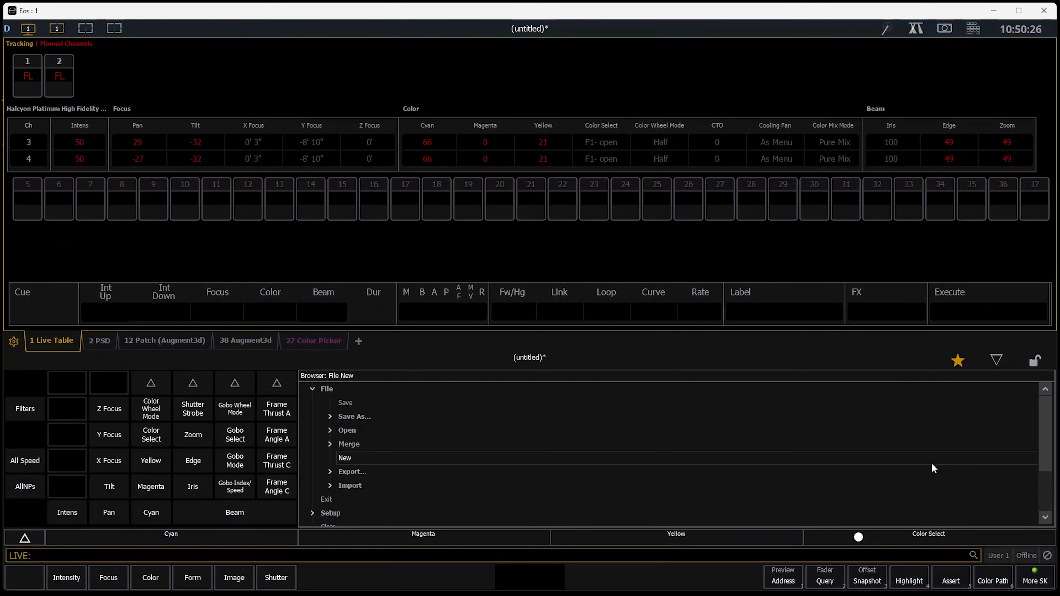
left_click(256, 337)
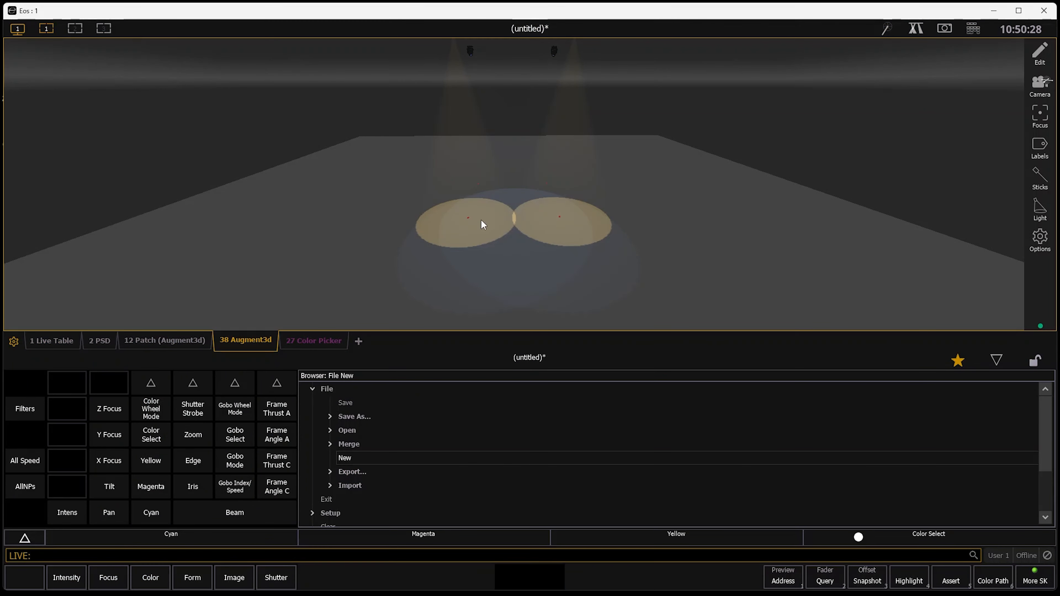